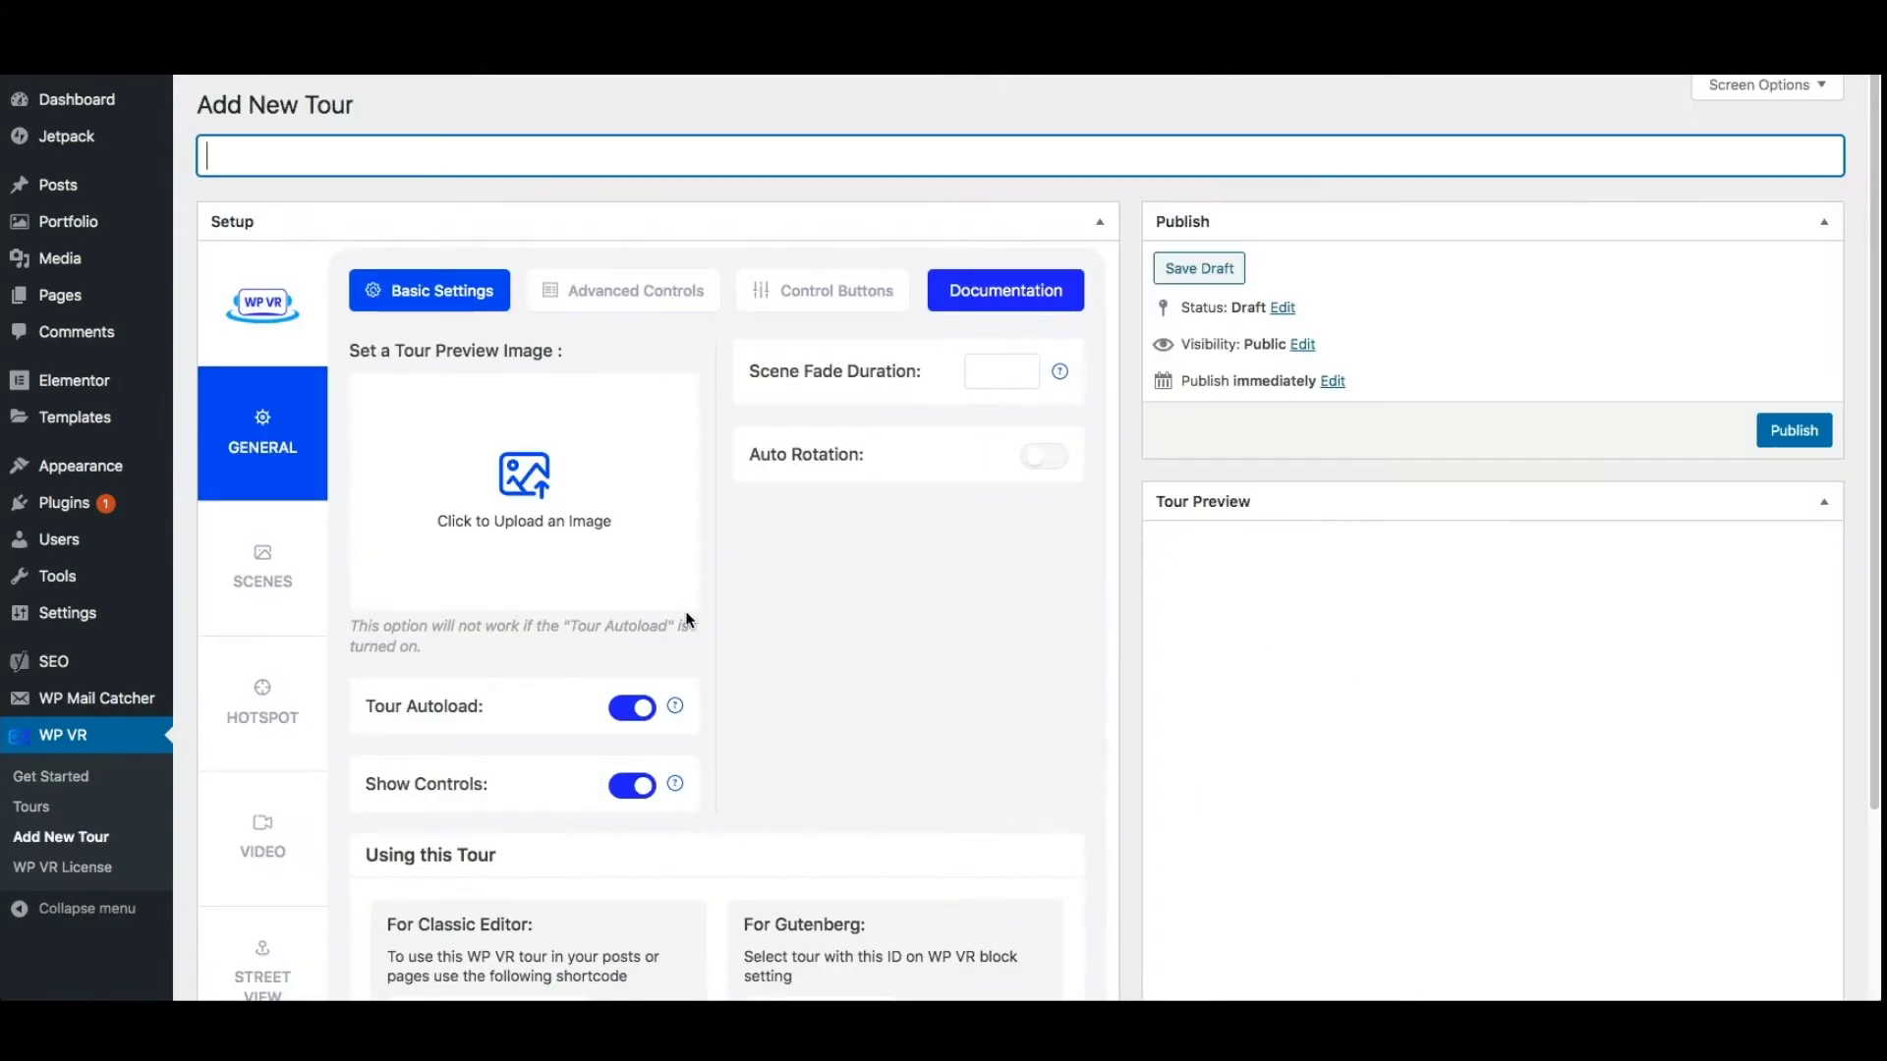
type("Demo")
Set the scene's panorama to the rooftop restaurant image from the media library.
left_click(263, 568)
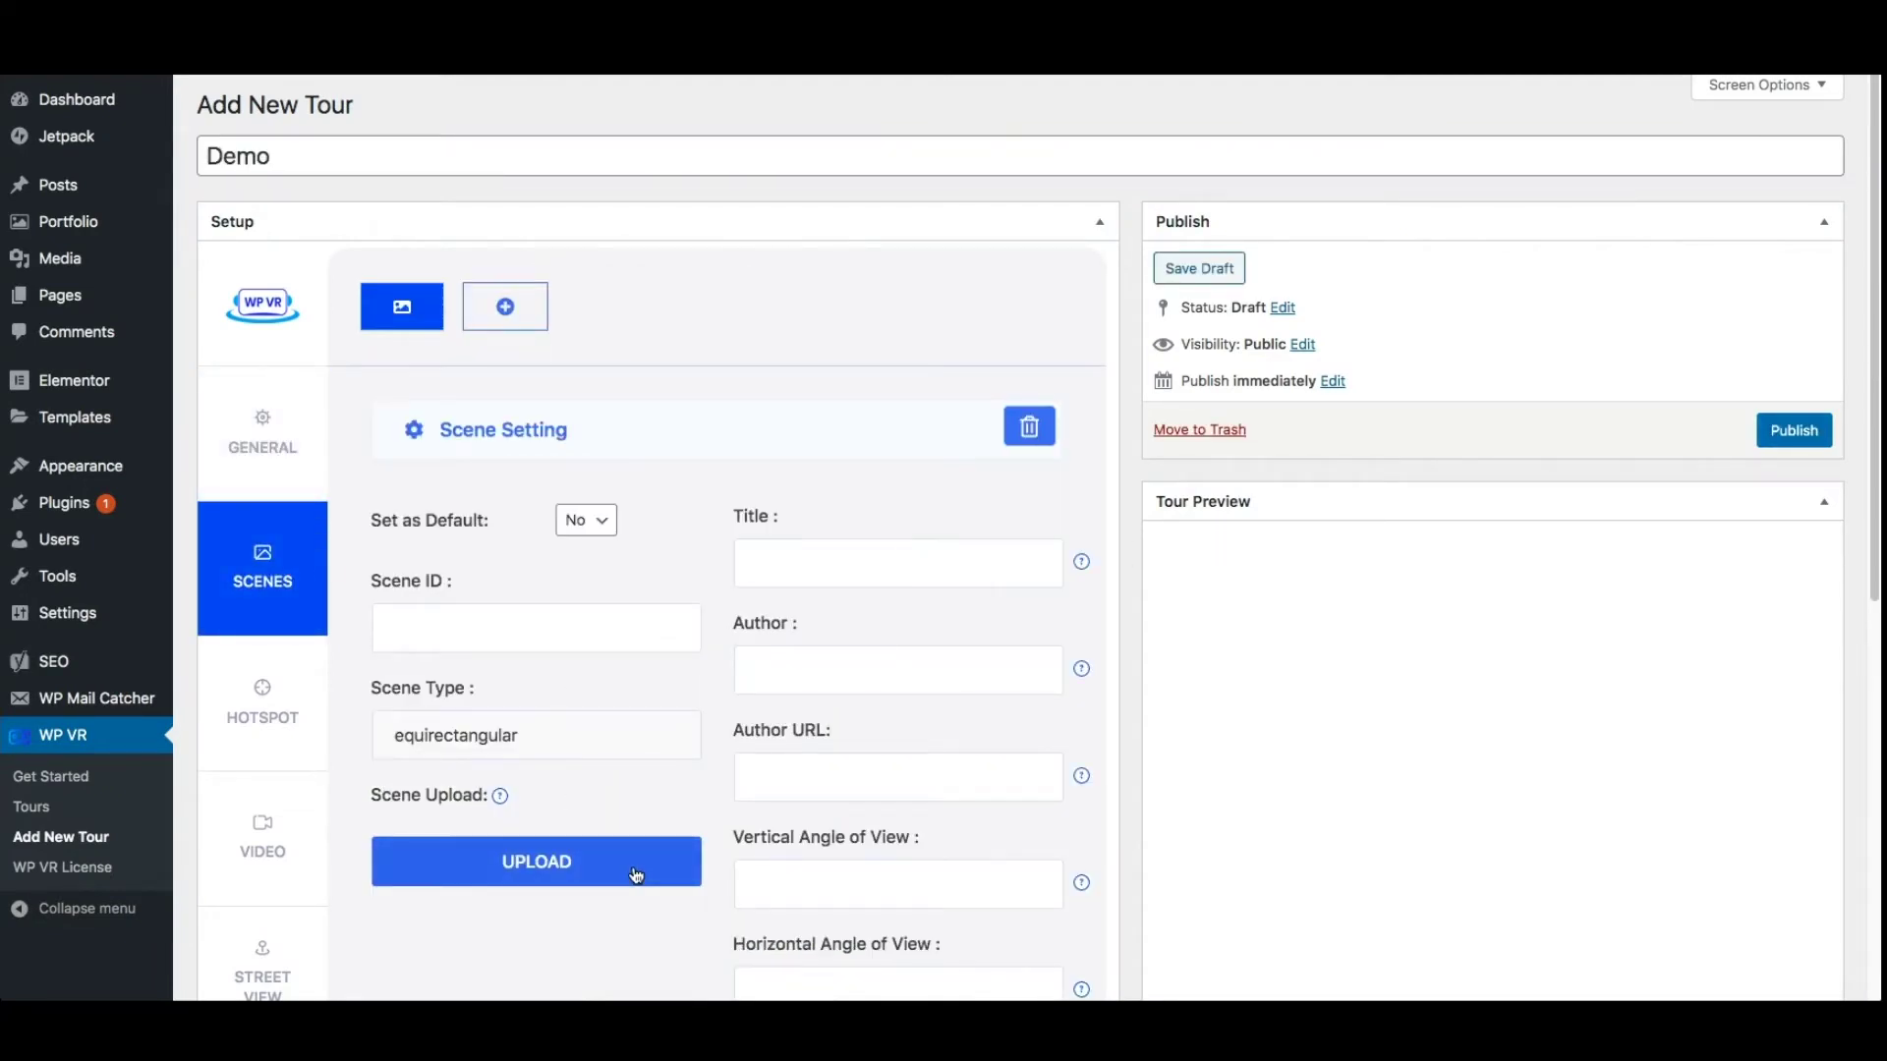
left_click(635, 875)
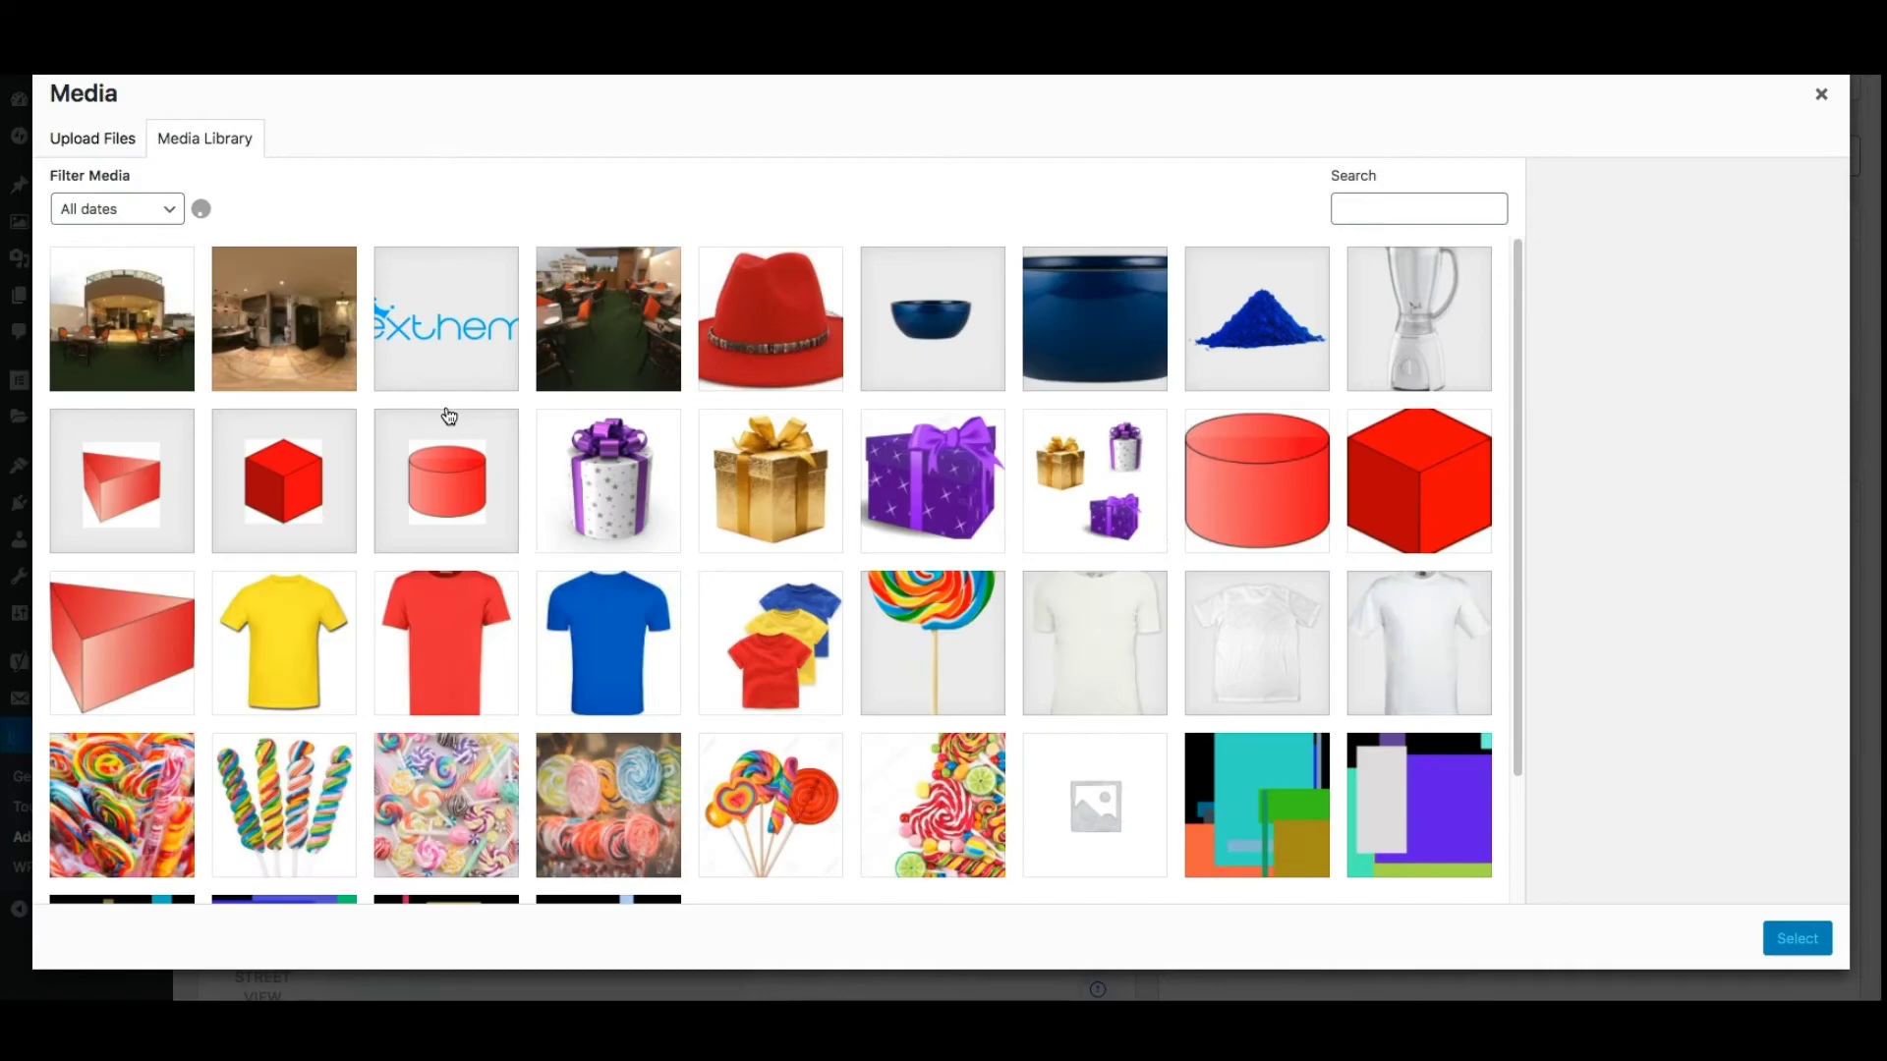
left_click(122, 318)
left_click(1798, 939)
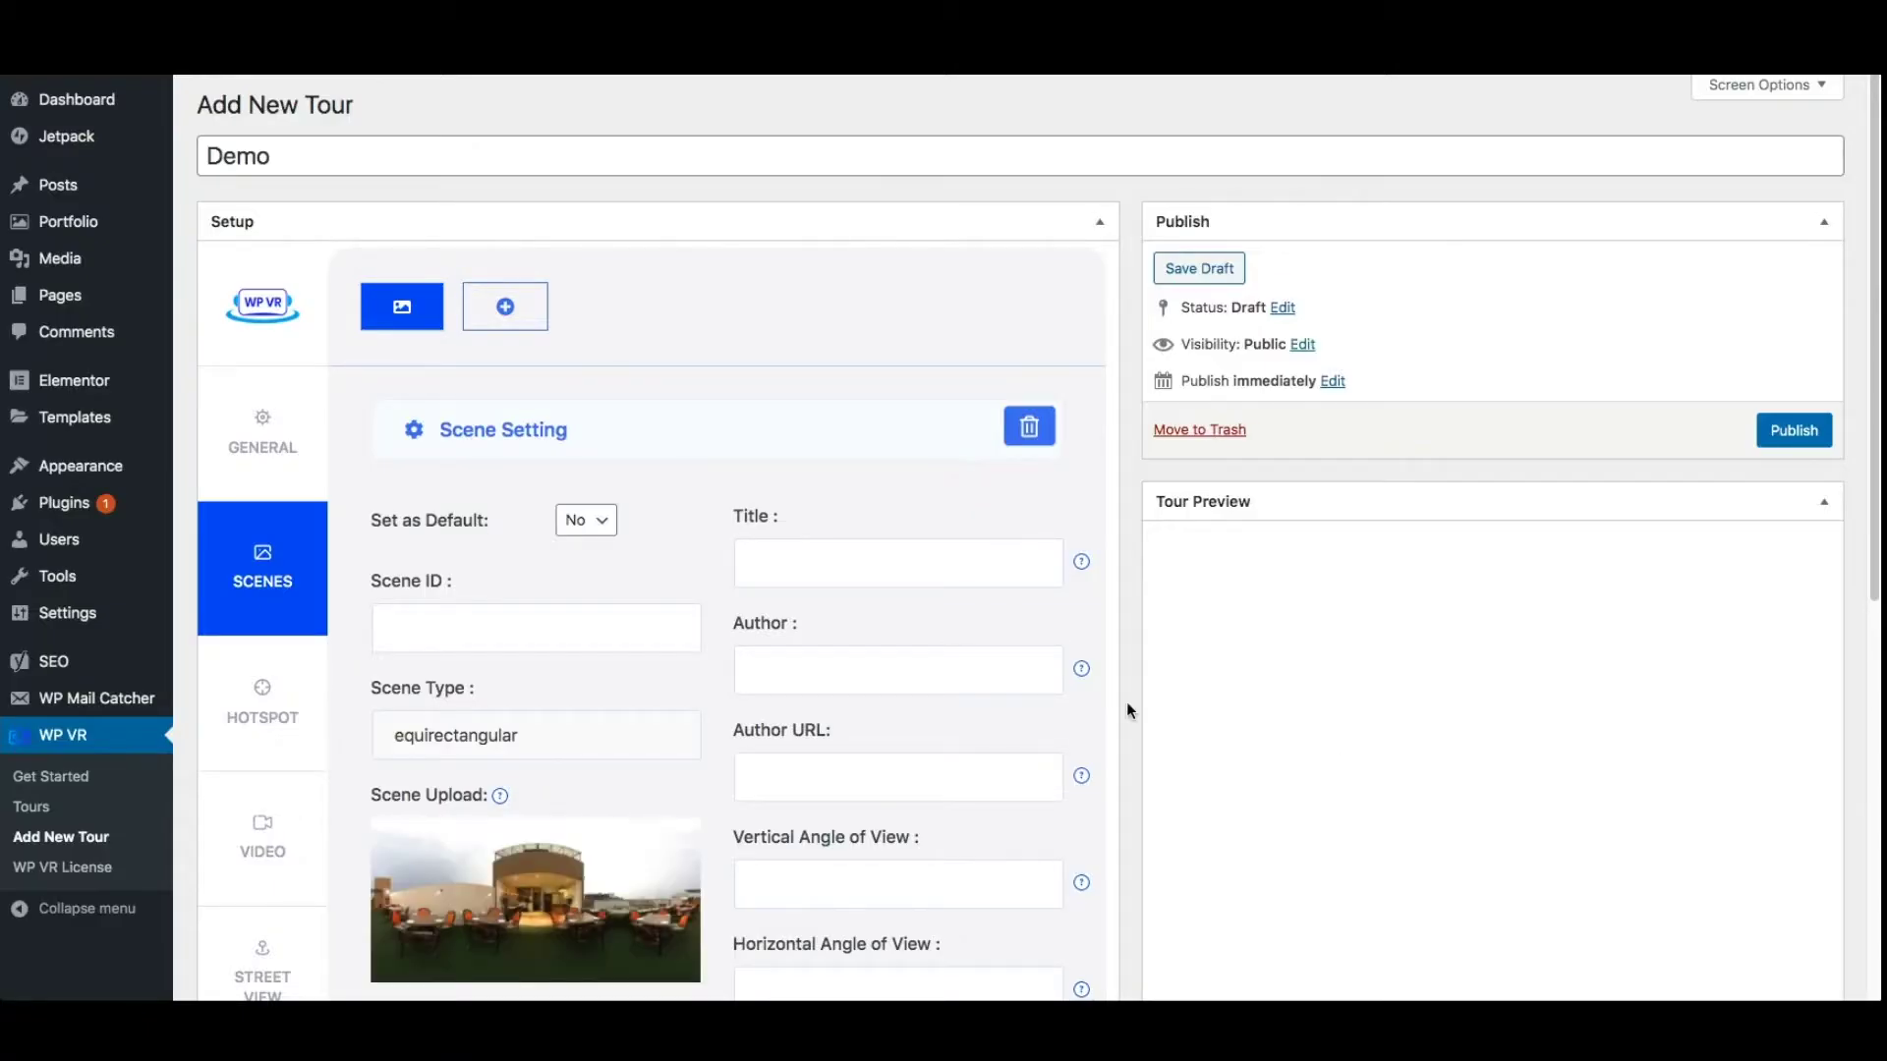
Give the scene the ID S01 and preview the tour.
left_click(610, 639)
type("S01")
scroll(1209, 639, "down", 4)
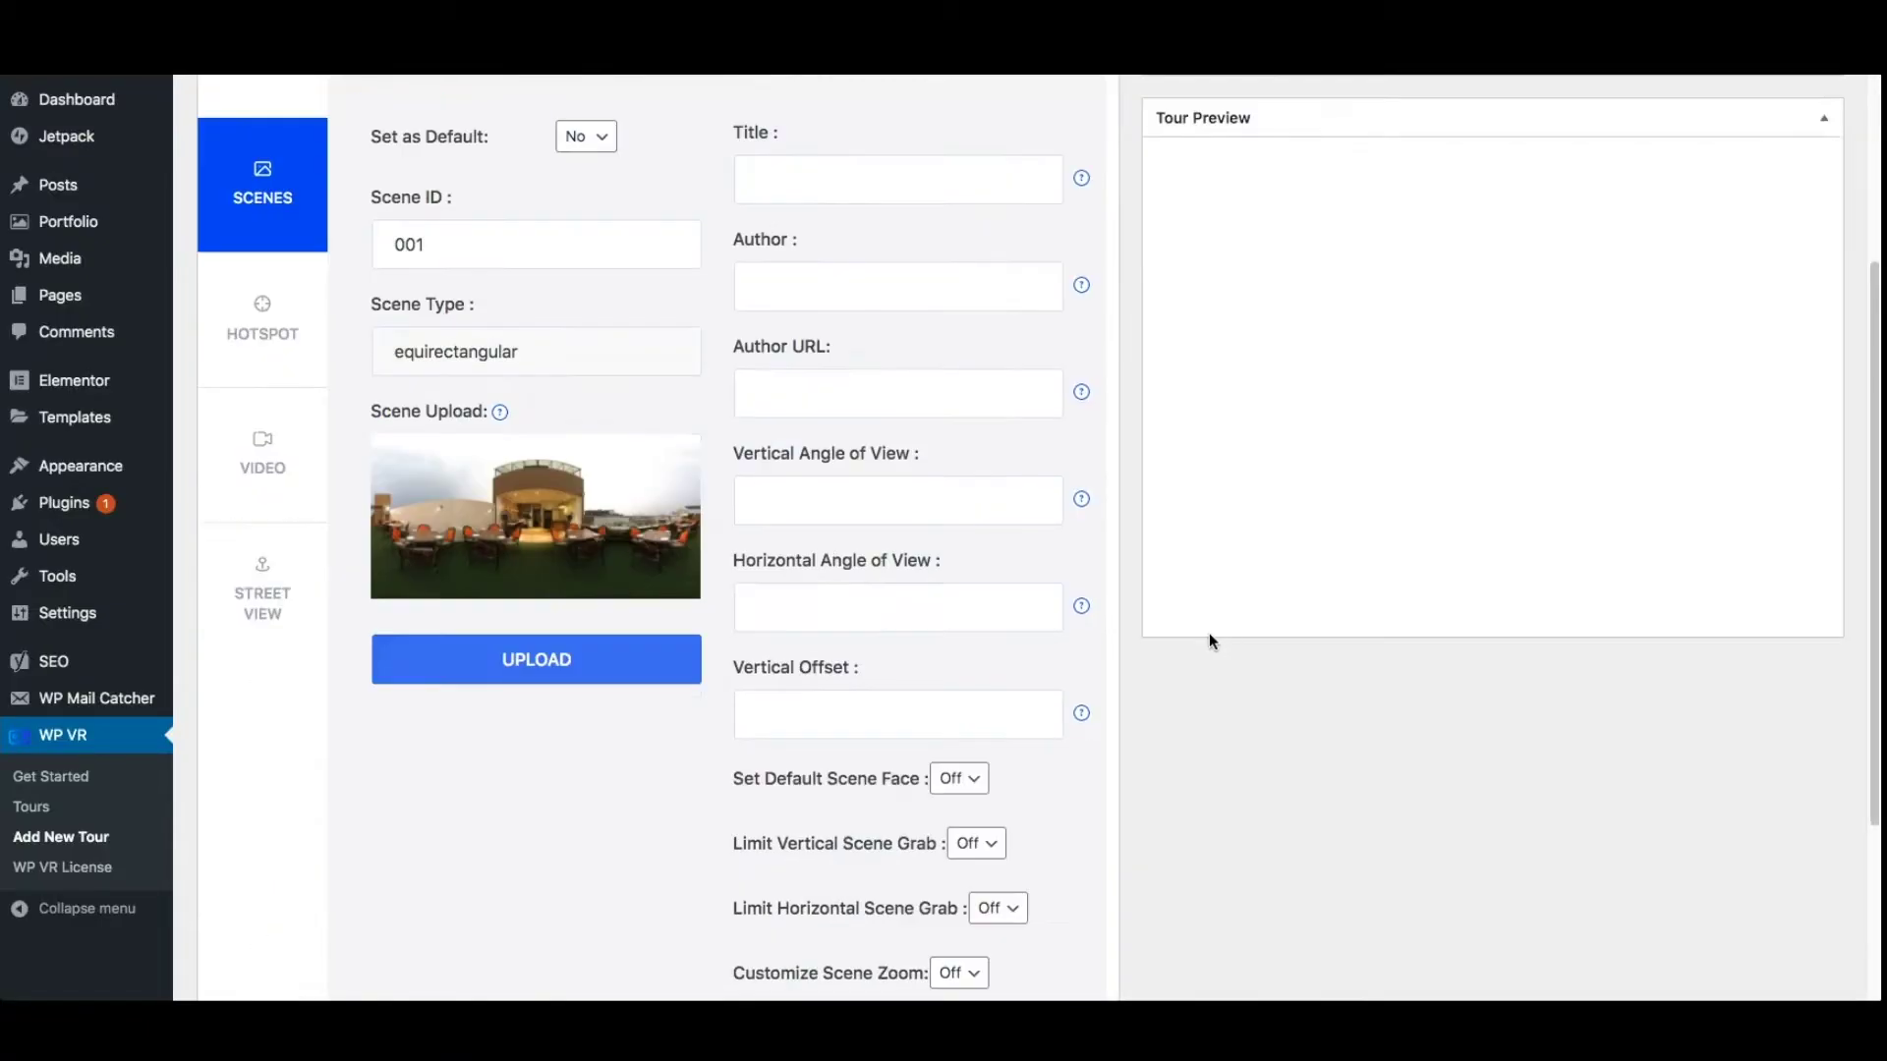
scroll(1043, 796, "down", 3)
left_click(1045, 798)
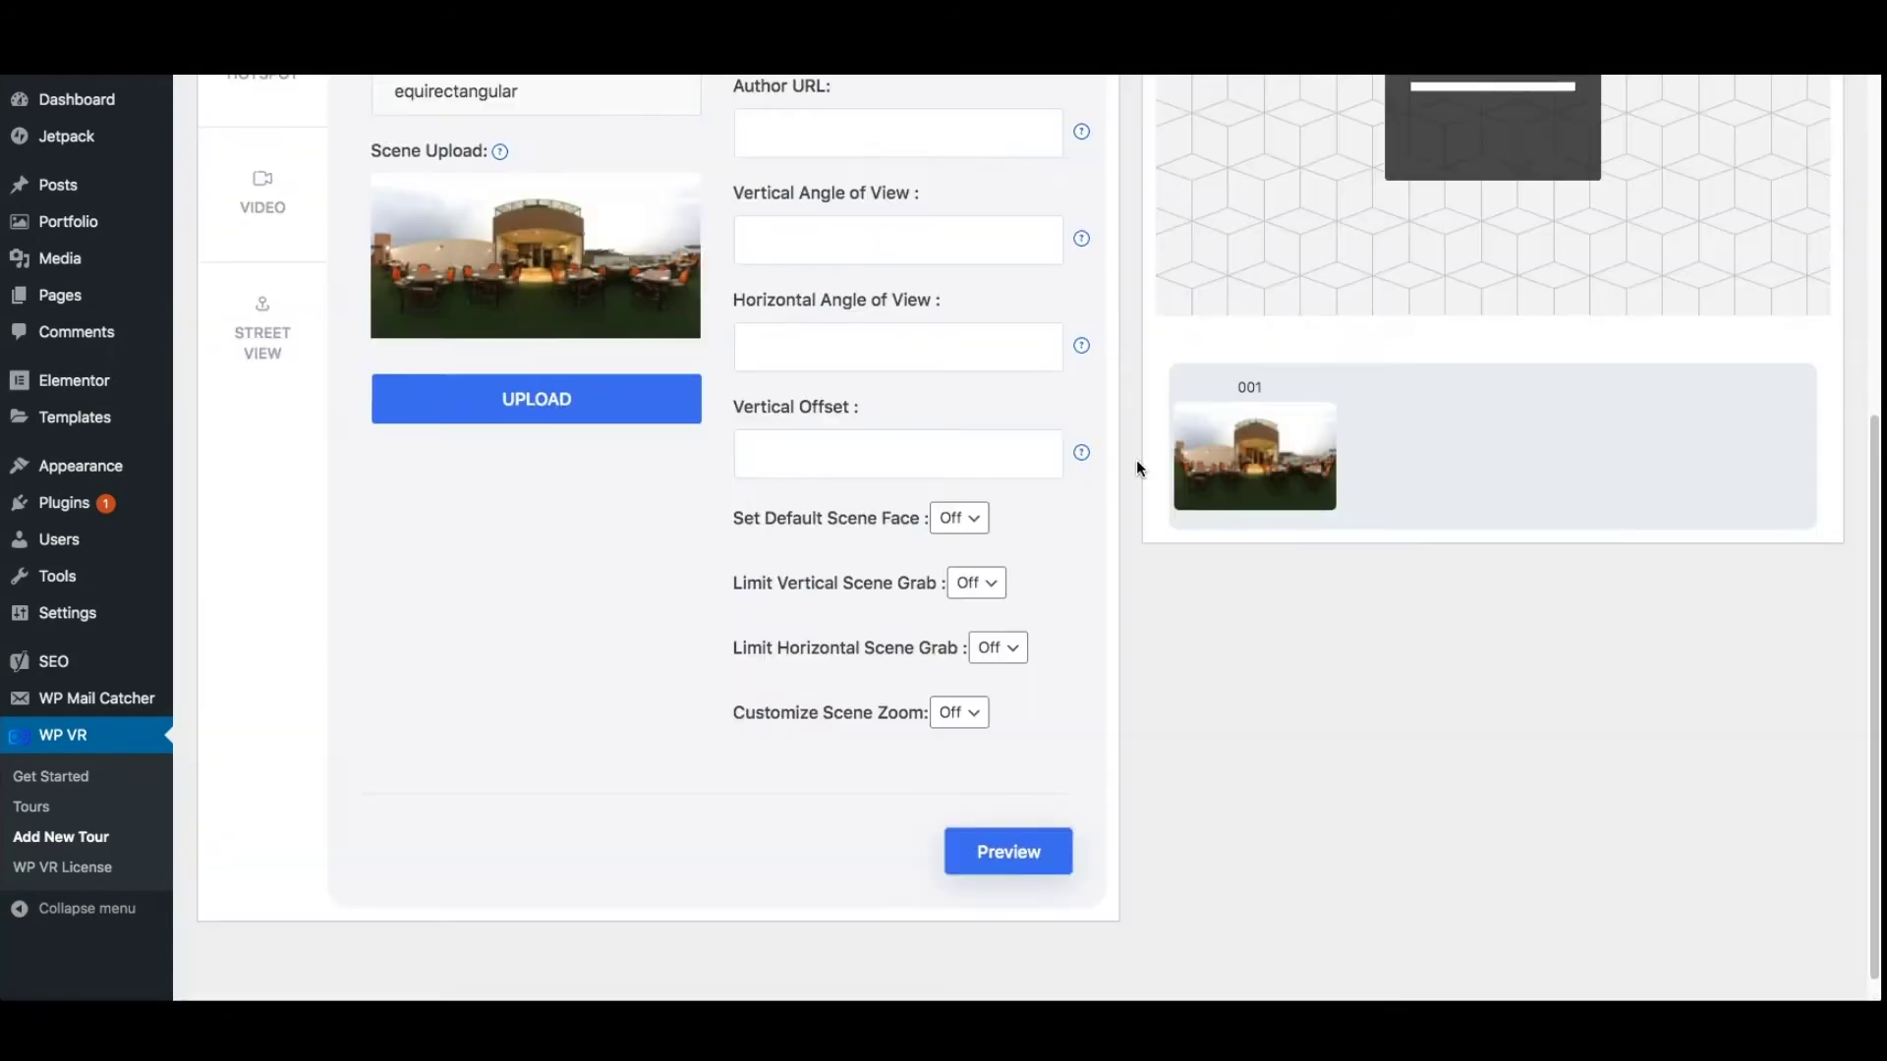
scroll(1124, 491, "down", 2)
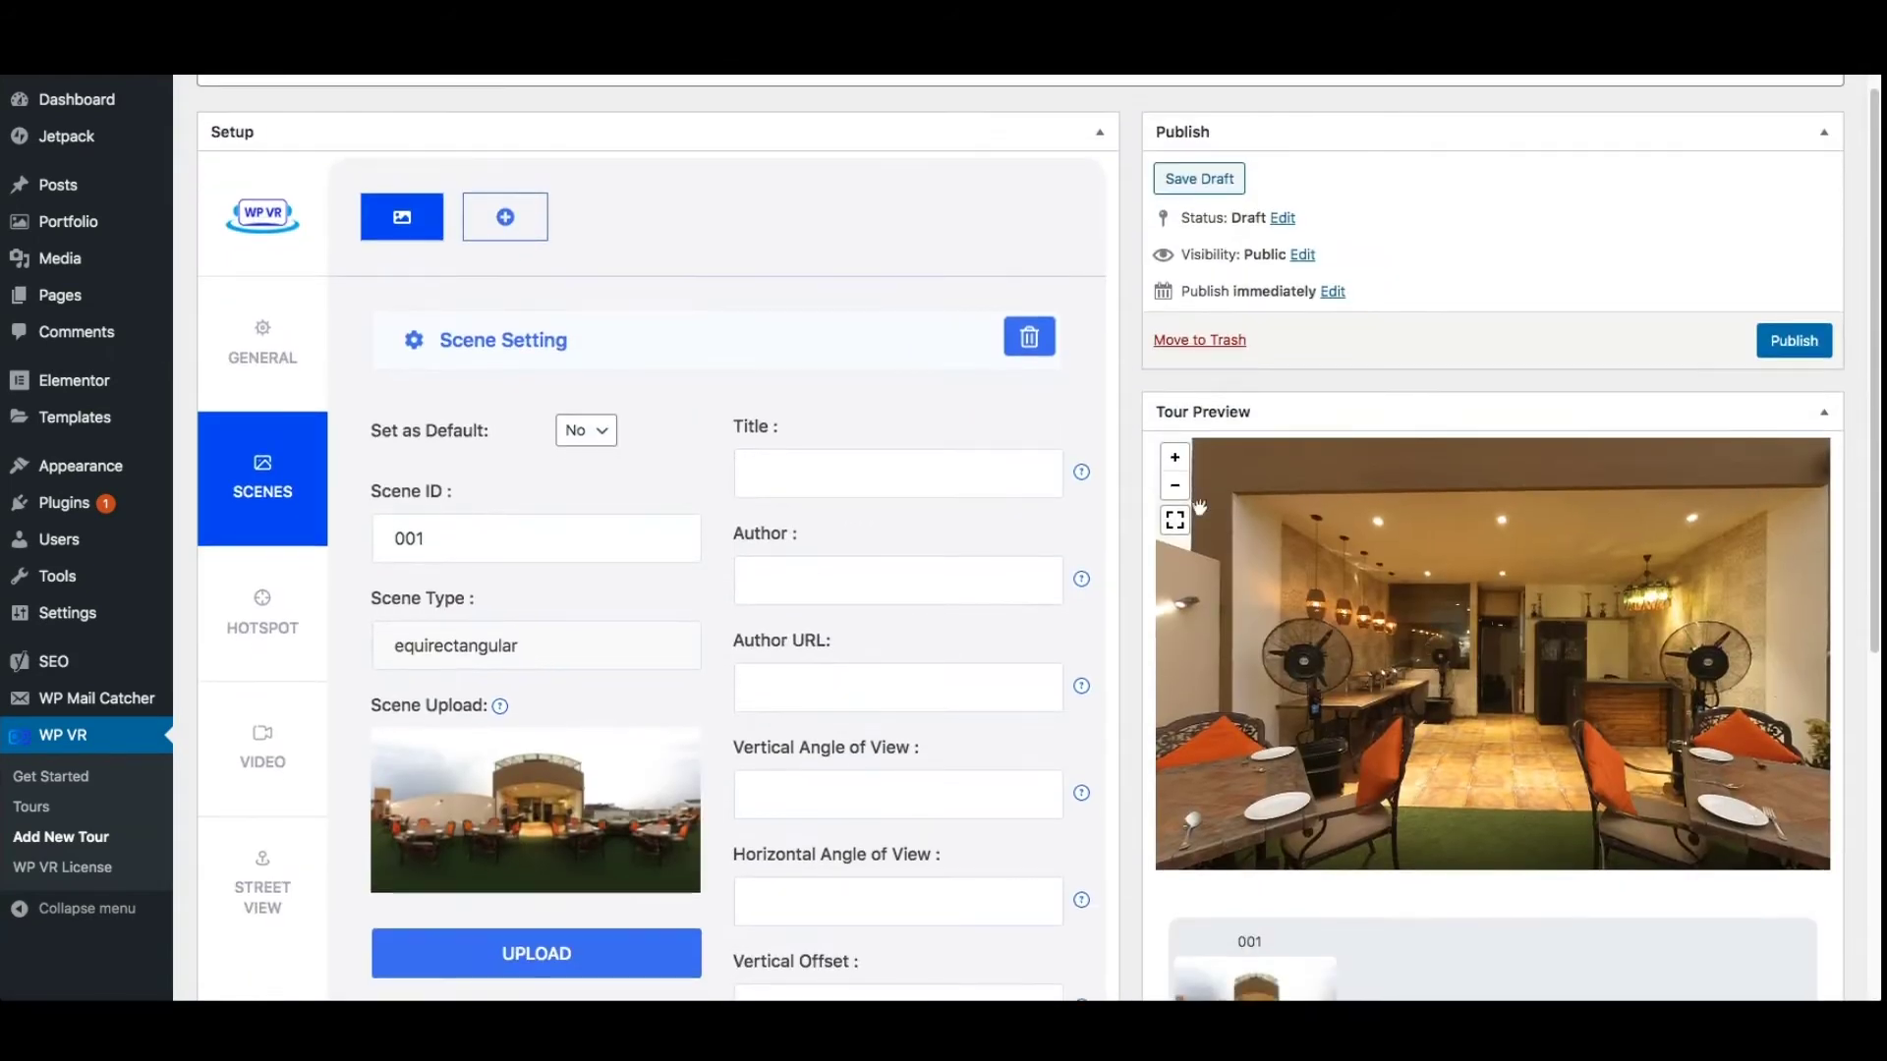
Review the tour's General, Advanced Controls and Control Buttons settings.
left_click(312, 360)
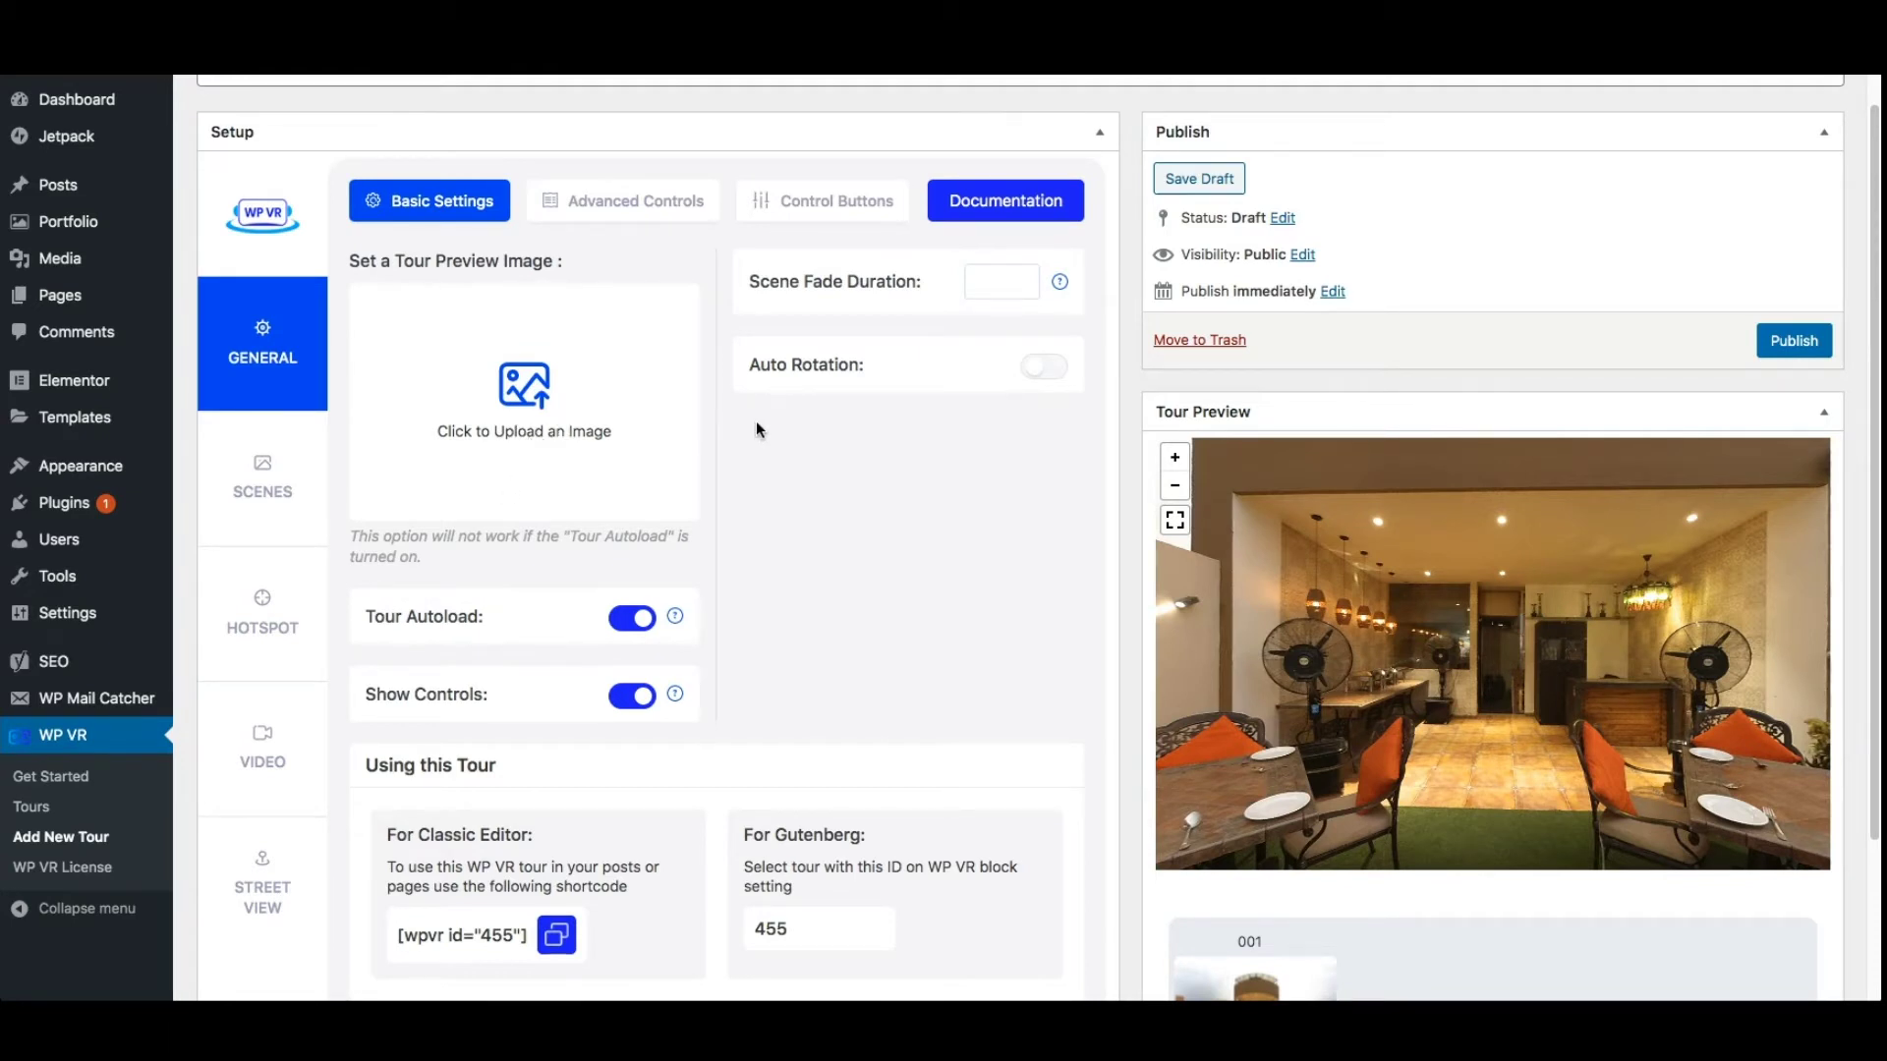
left_click(640, 202)
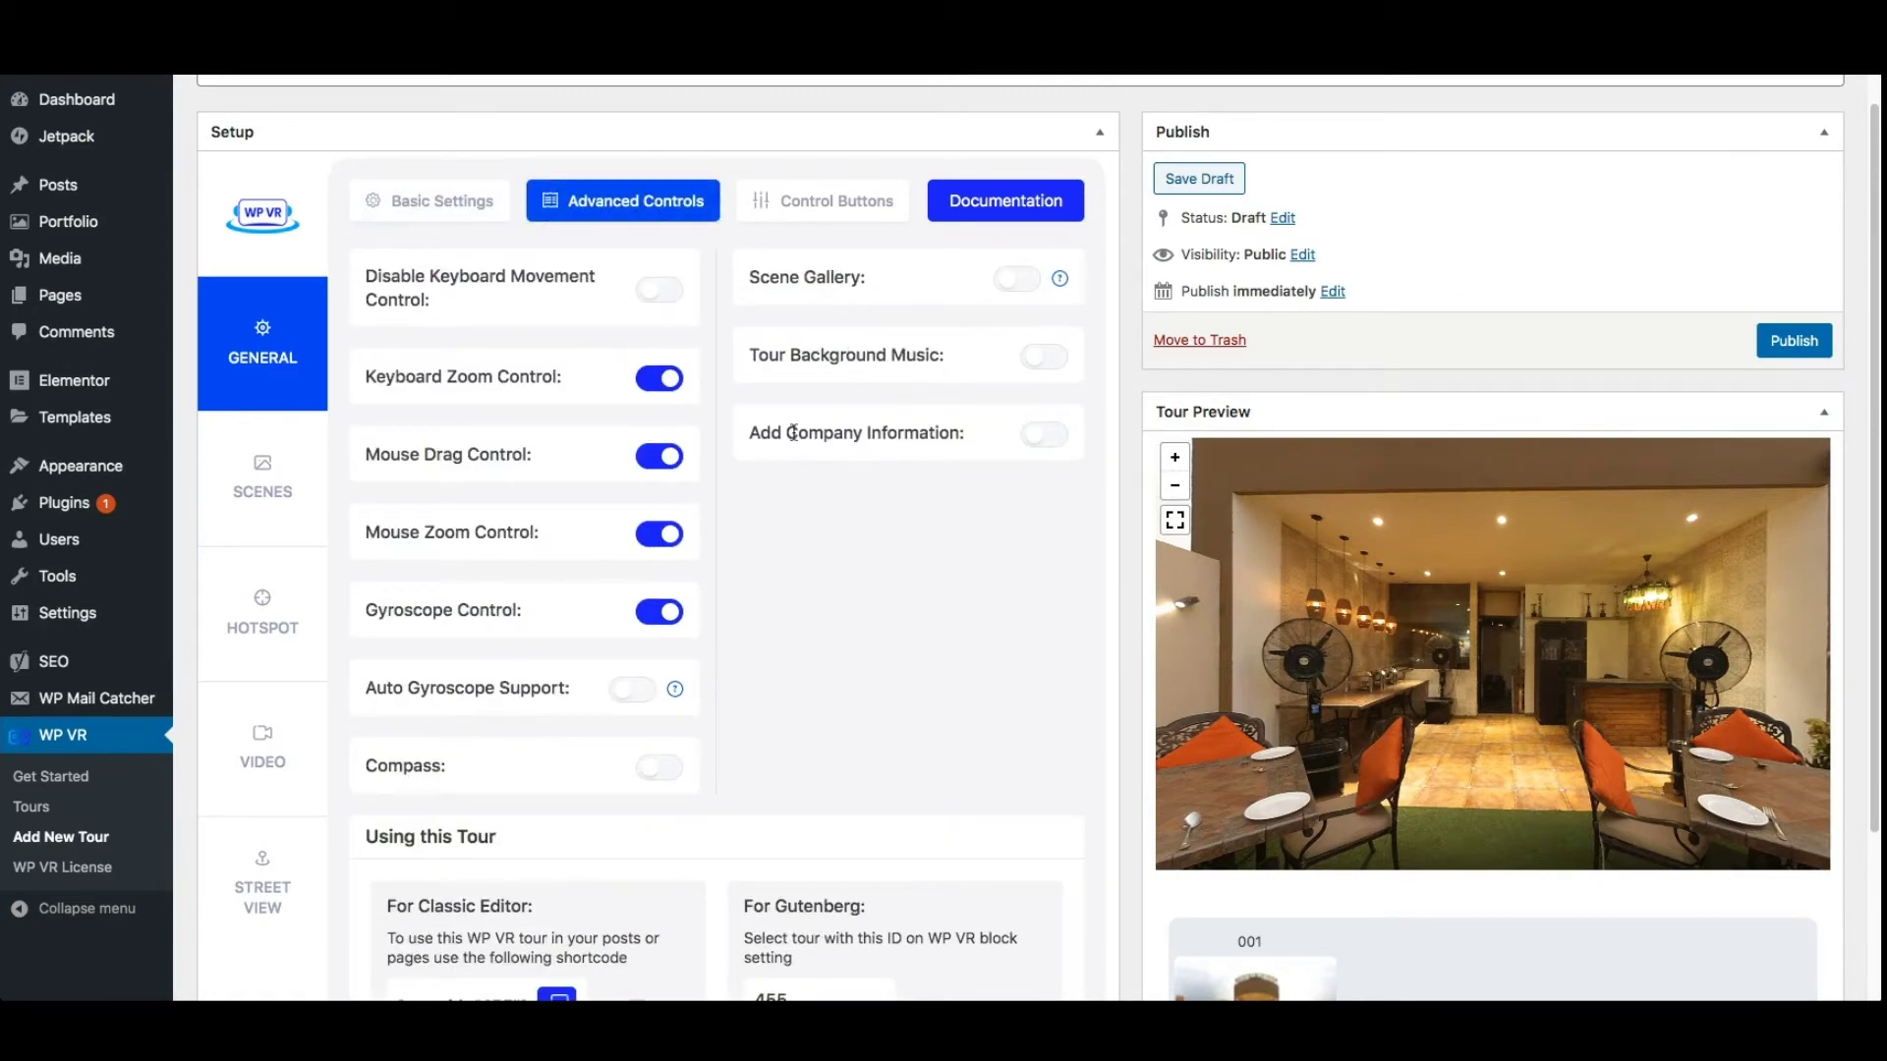
left_click(830, 202)
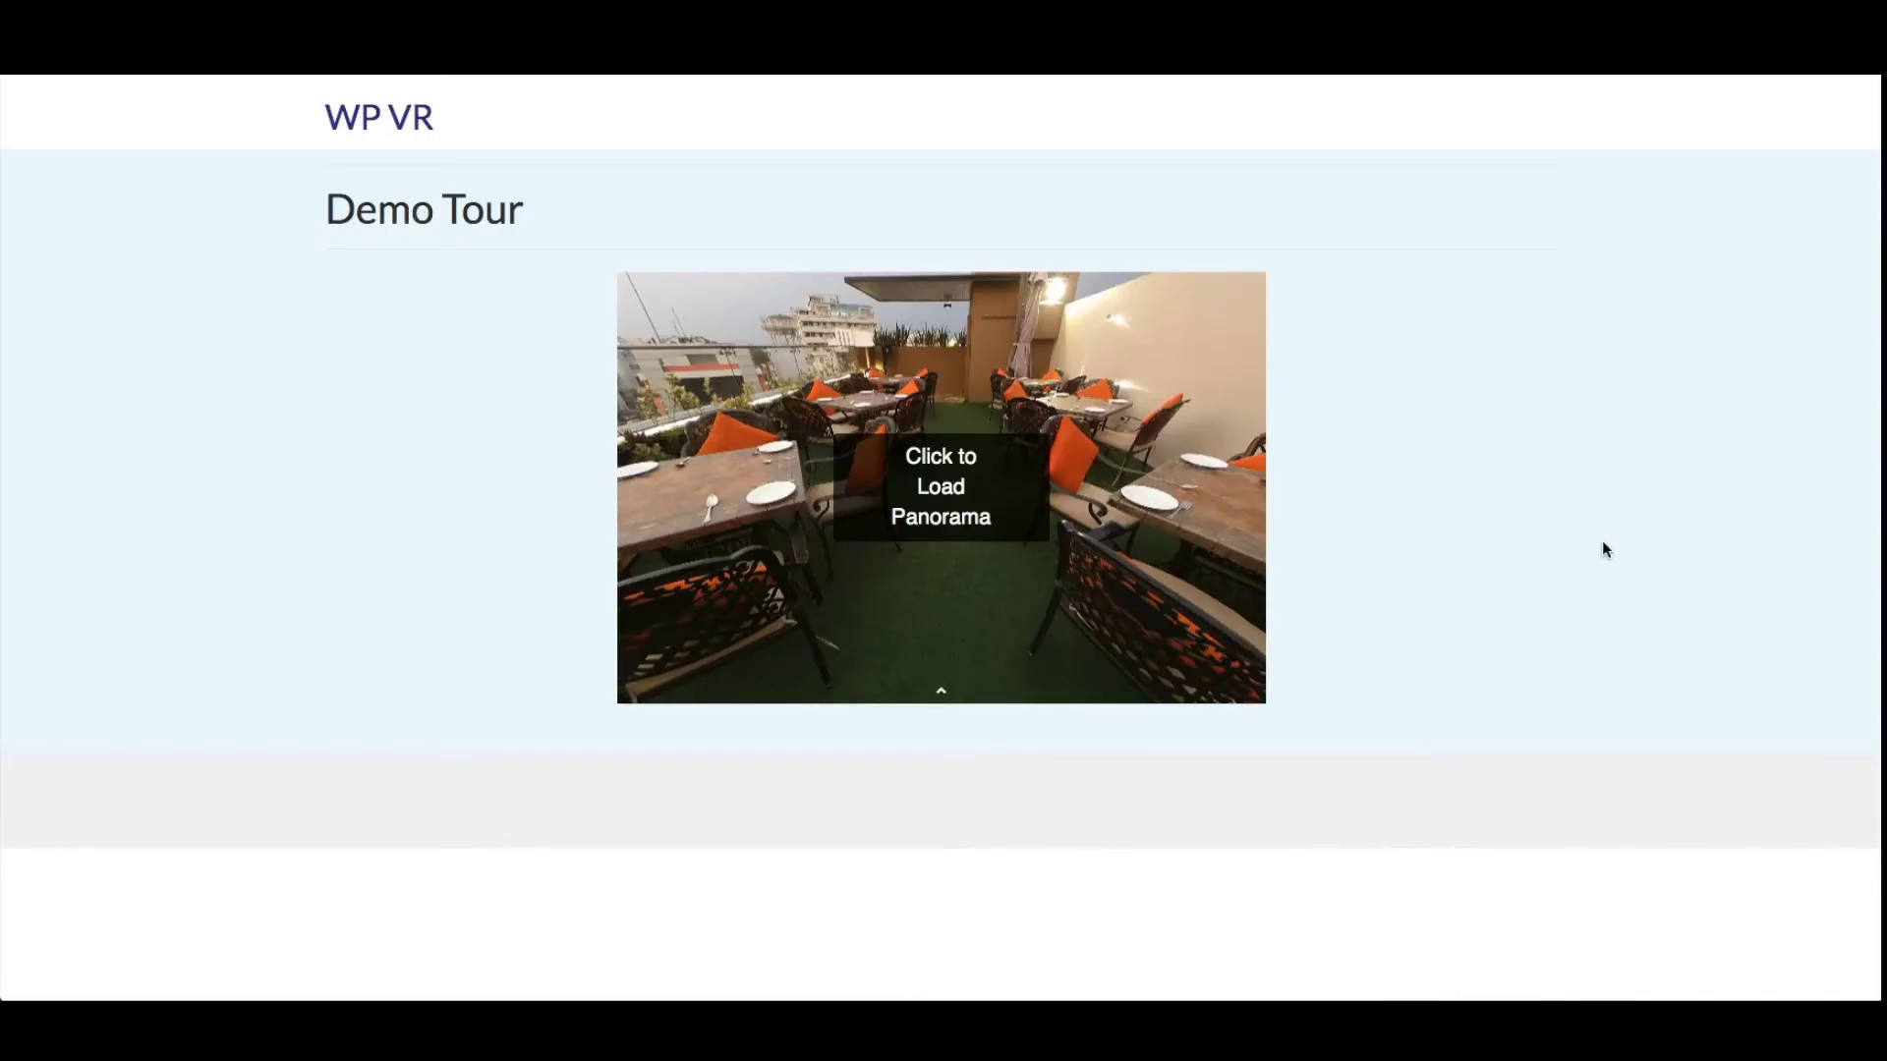
Load the Demo Tour panorama on the page and reveal its scene gallery.
left_click(951, 496)
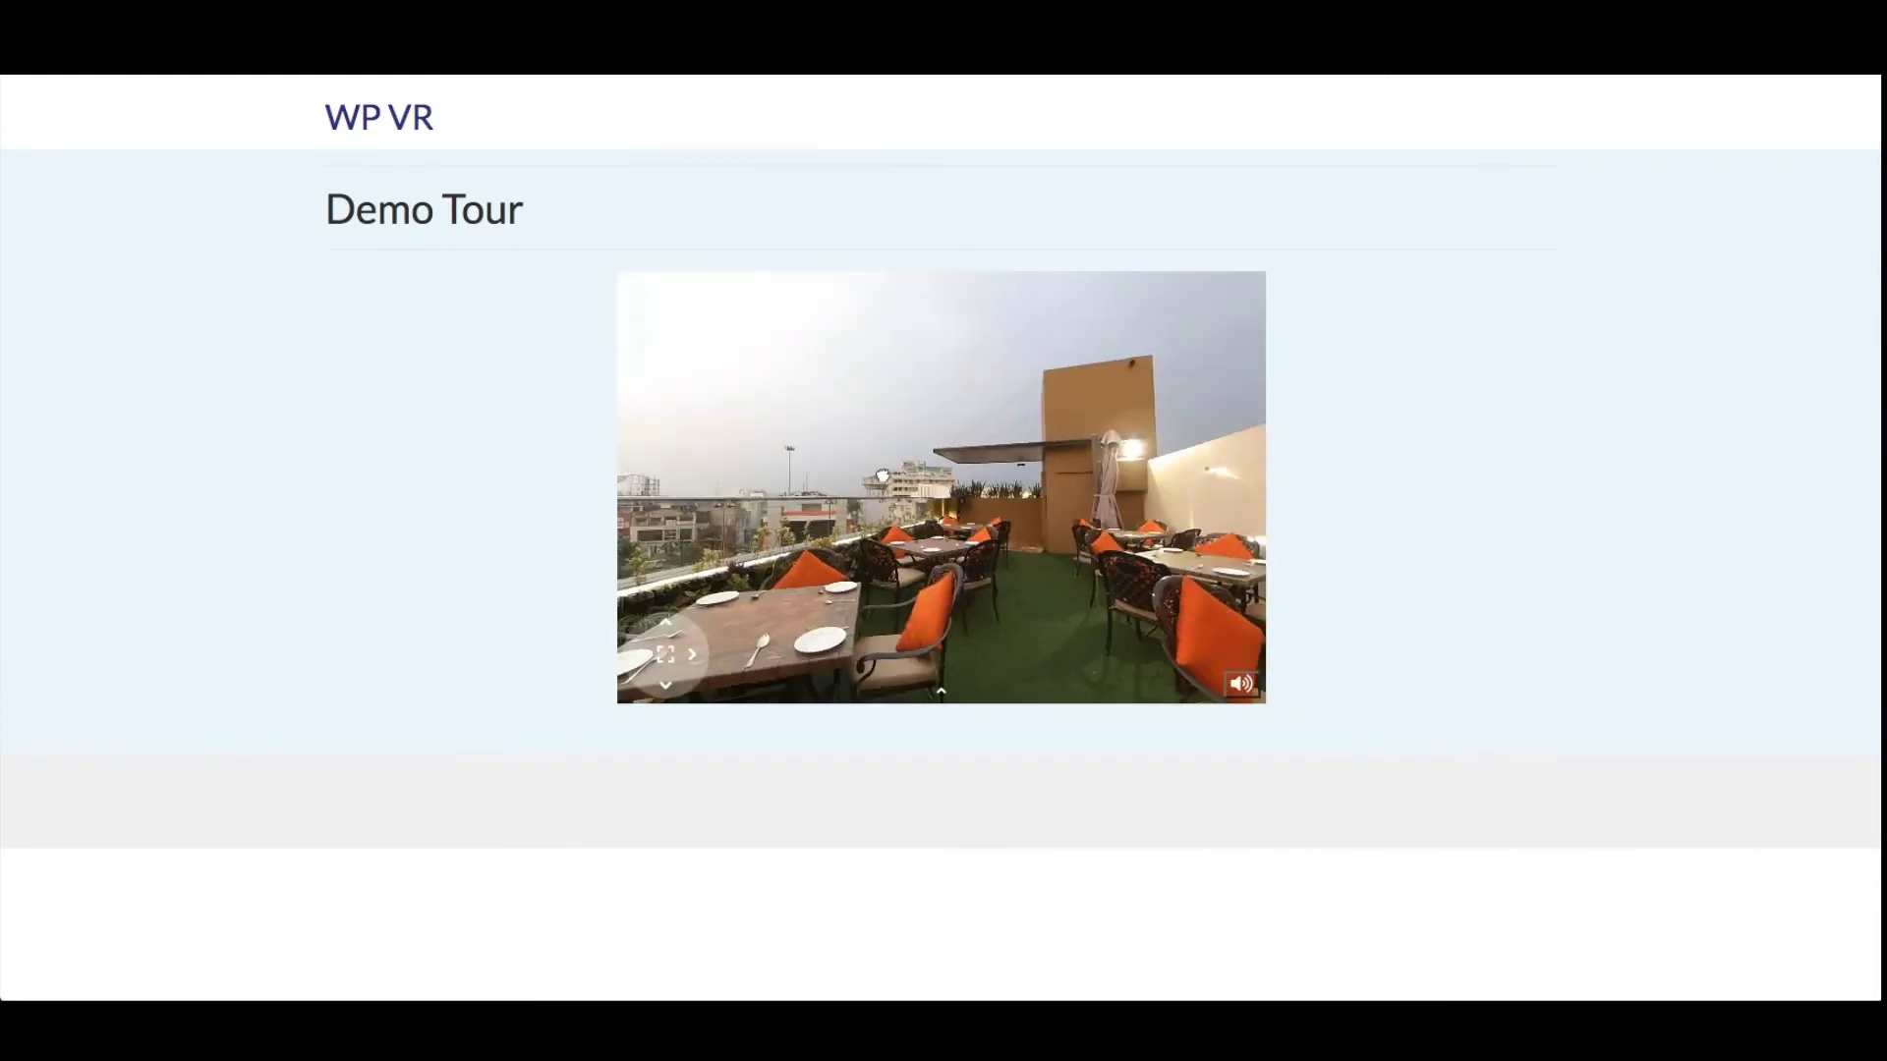
left_click(942, 694)
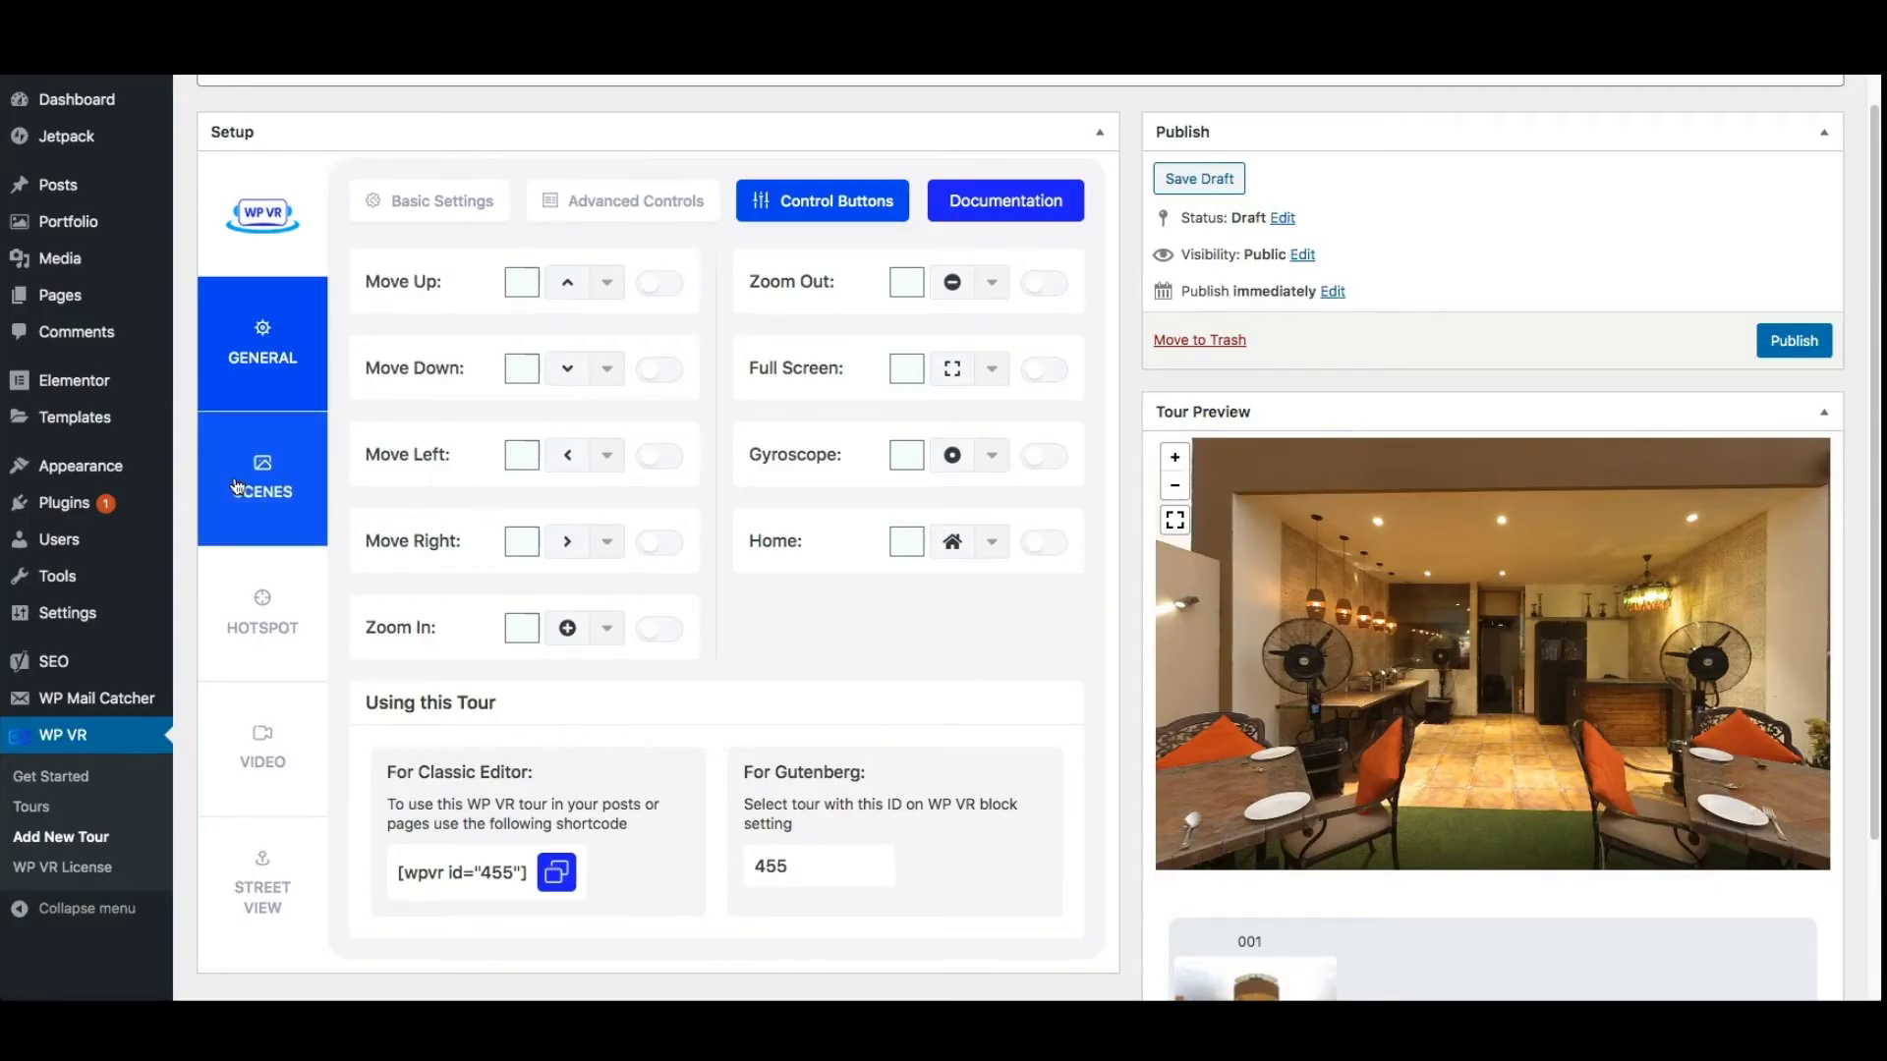
Return to scene 001's settings and scroll through its Title, Author and Author URL fields.
left_click(236, 486)
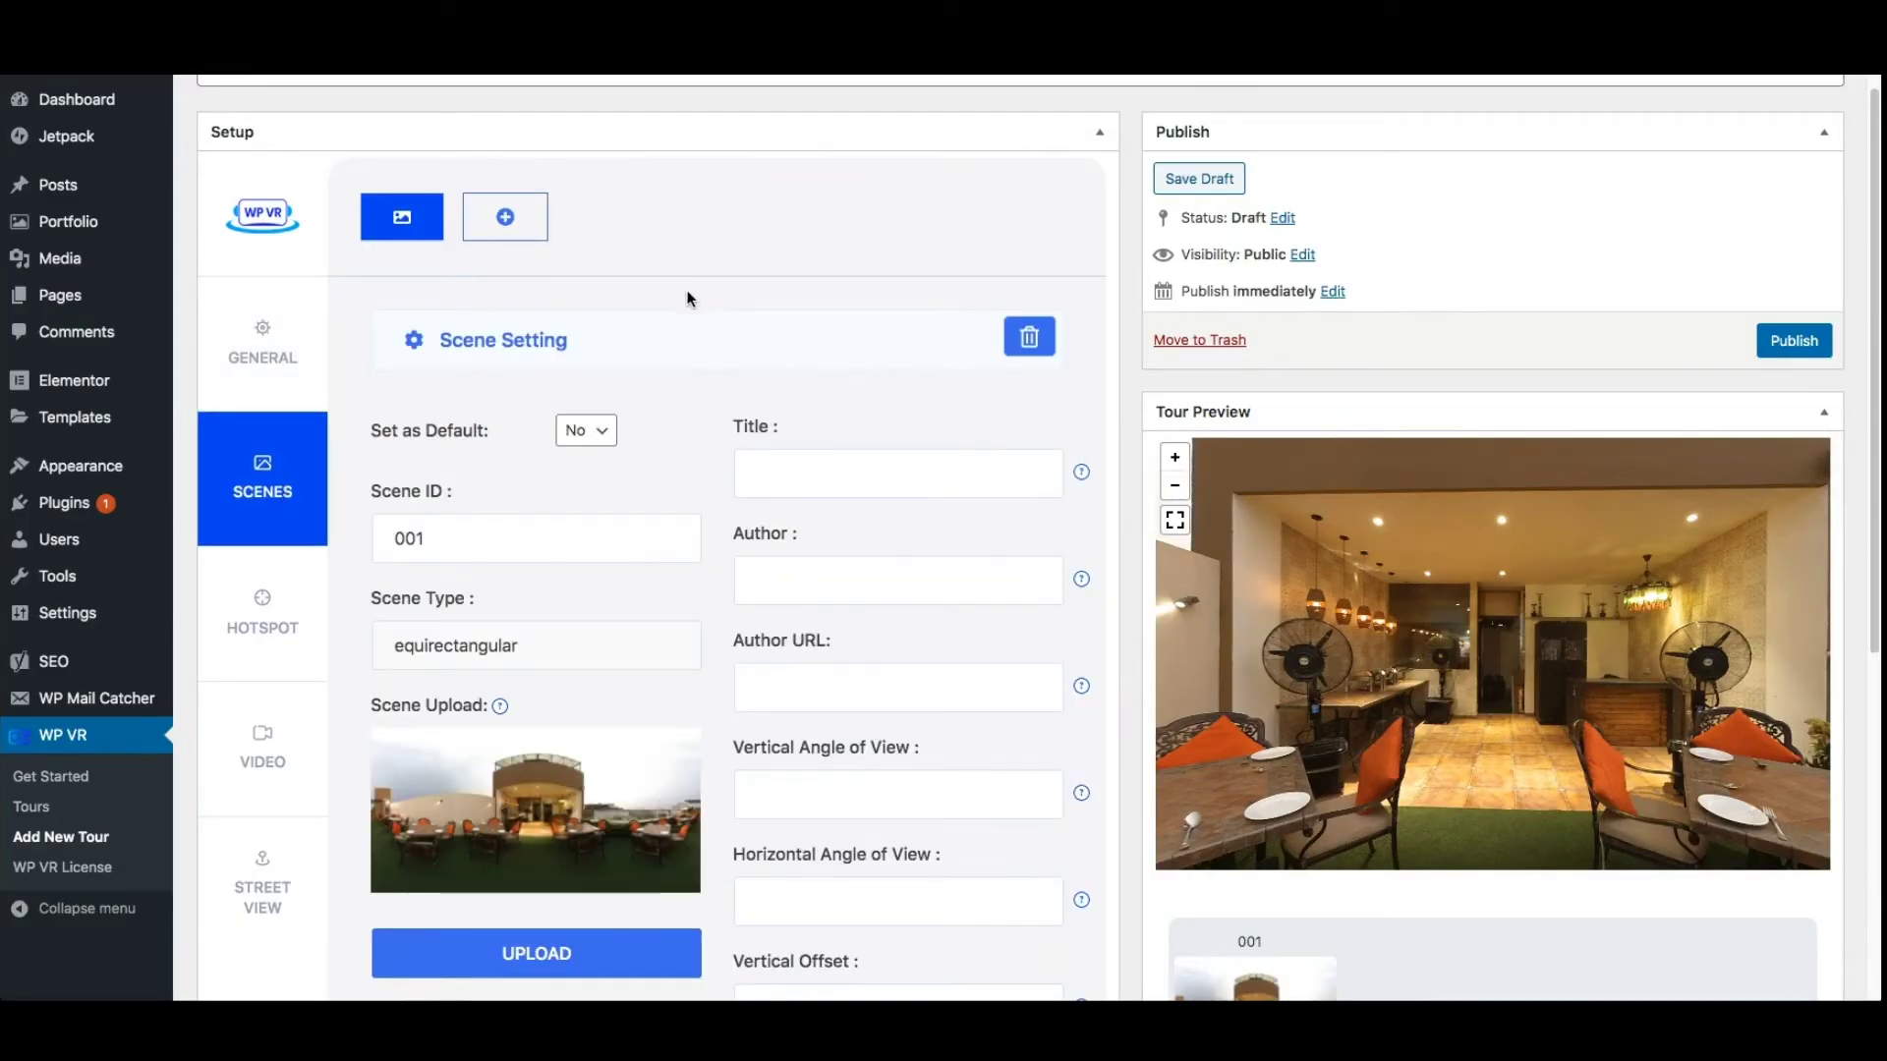
scroll(688, 299, "down", 2)
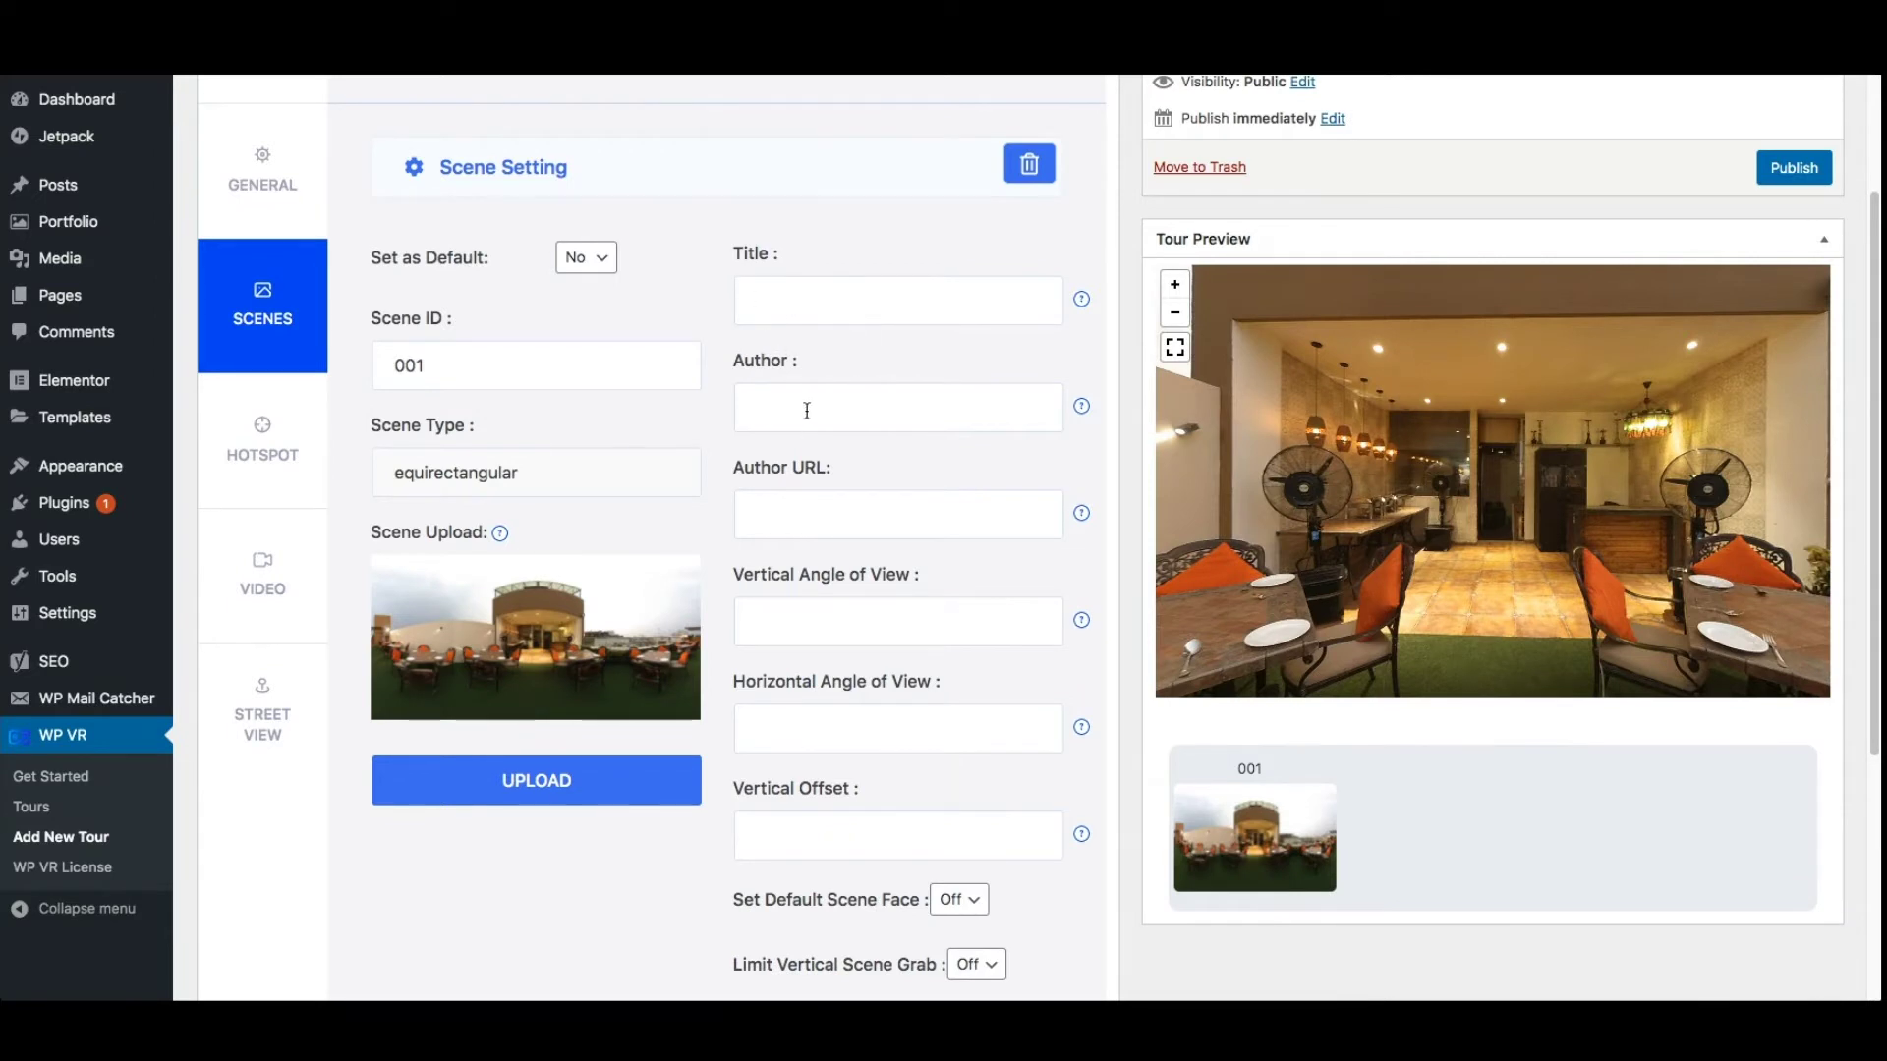
scroll(865, 575, "down", 5)
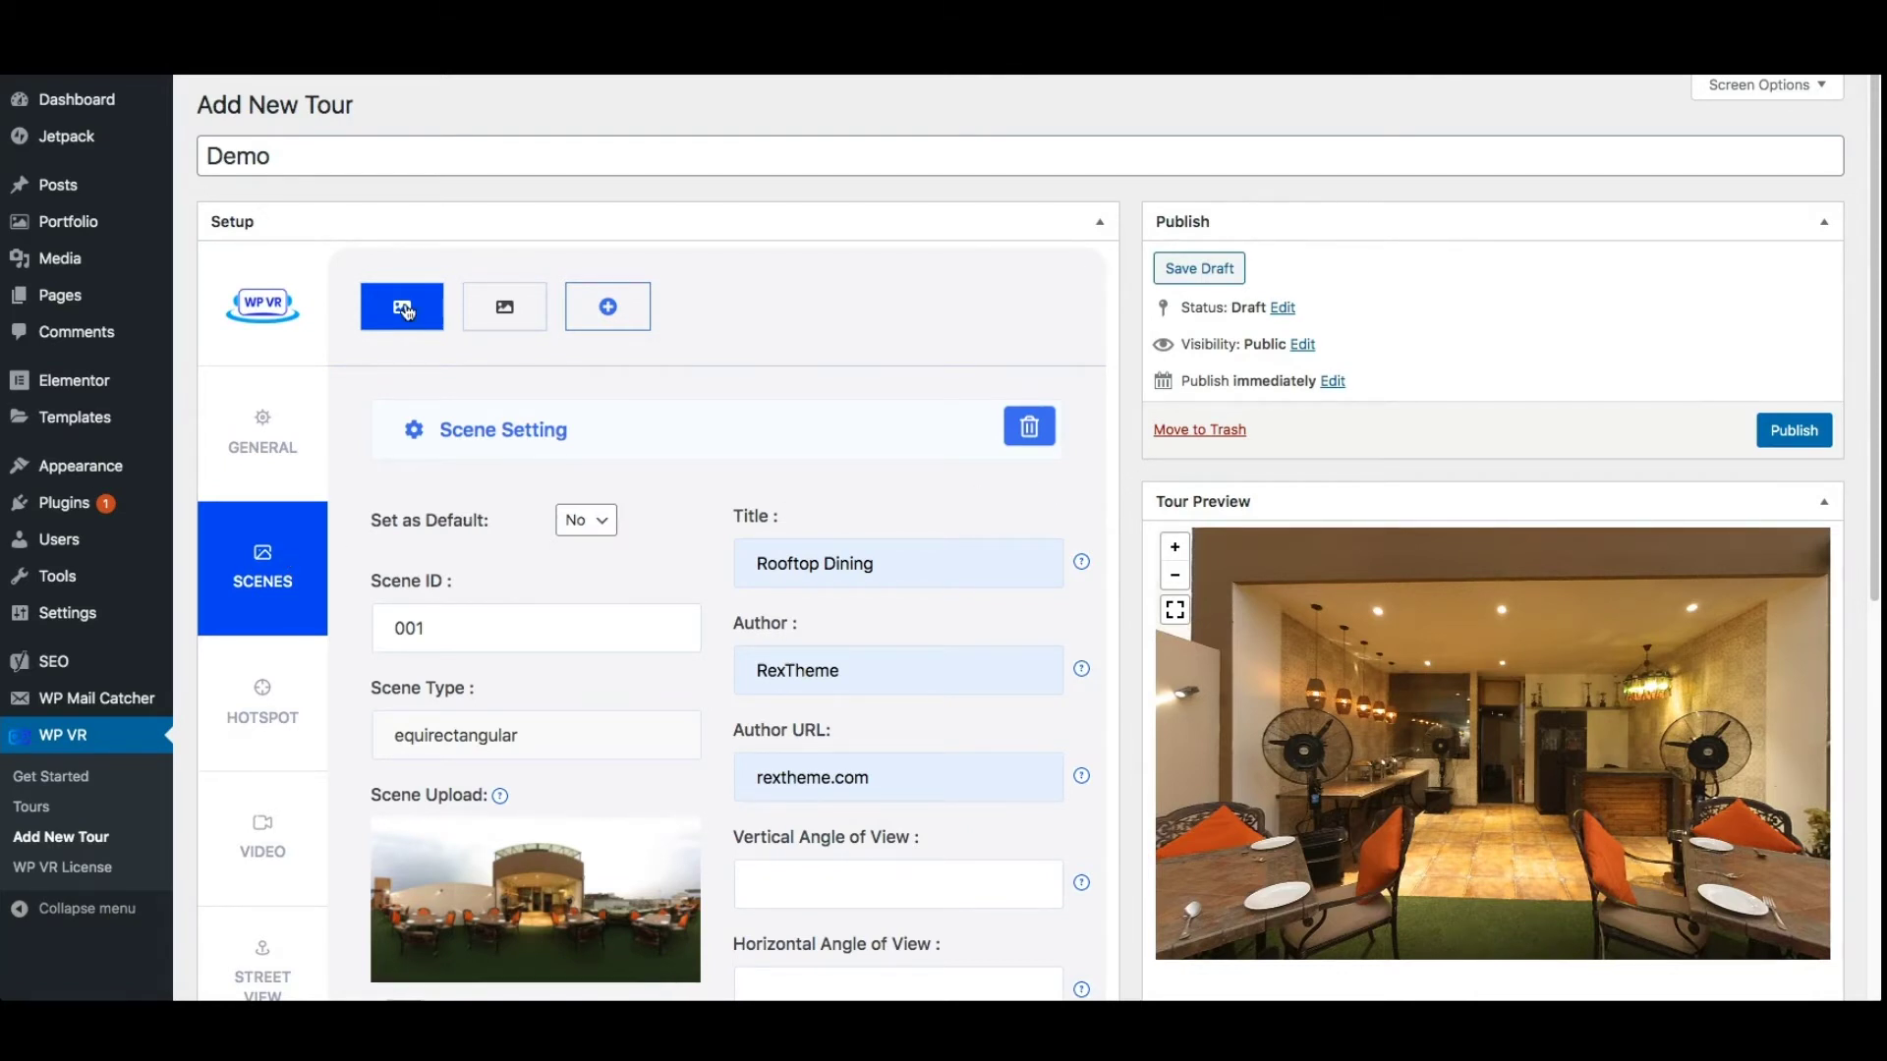
Capture a terrace hotspot position at pitch about −18.03 and yaw about 49.00.
left_click(287, 719)
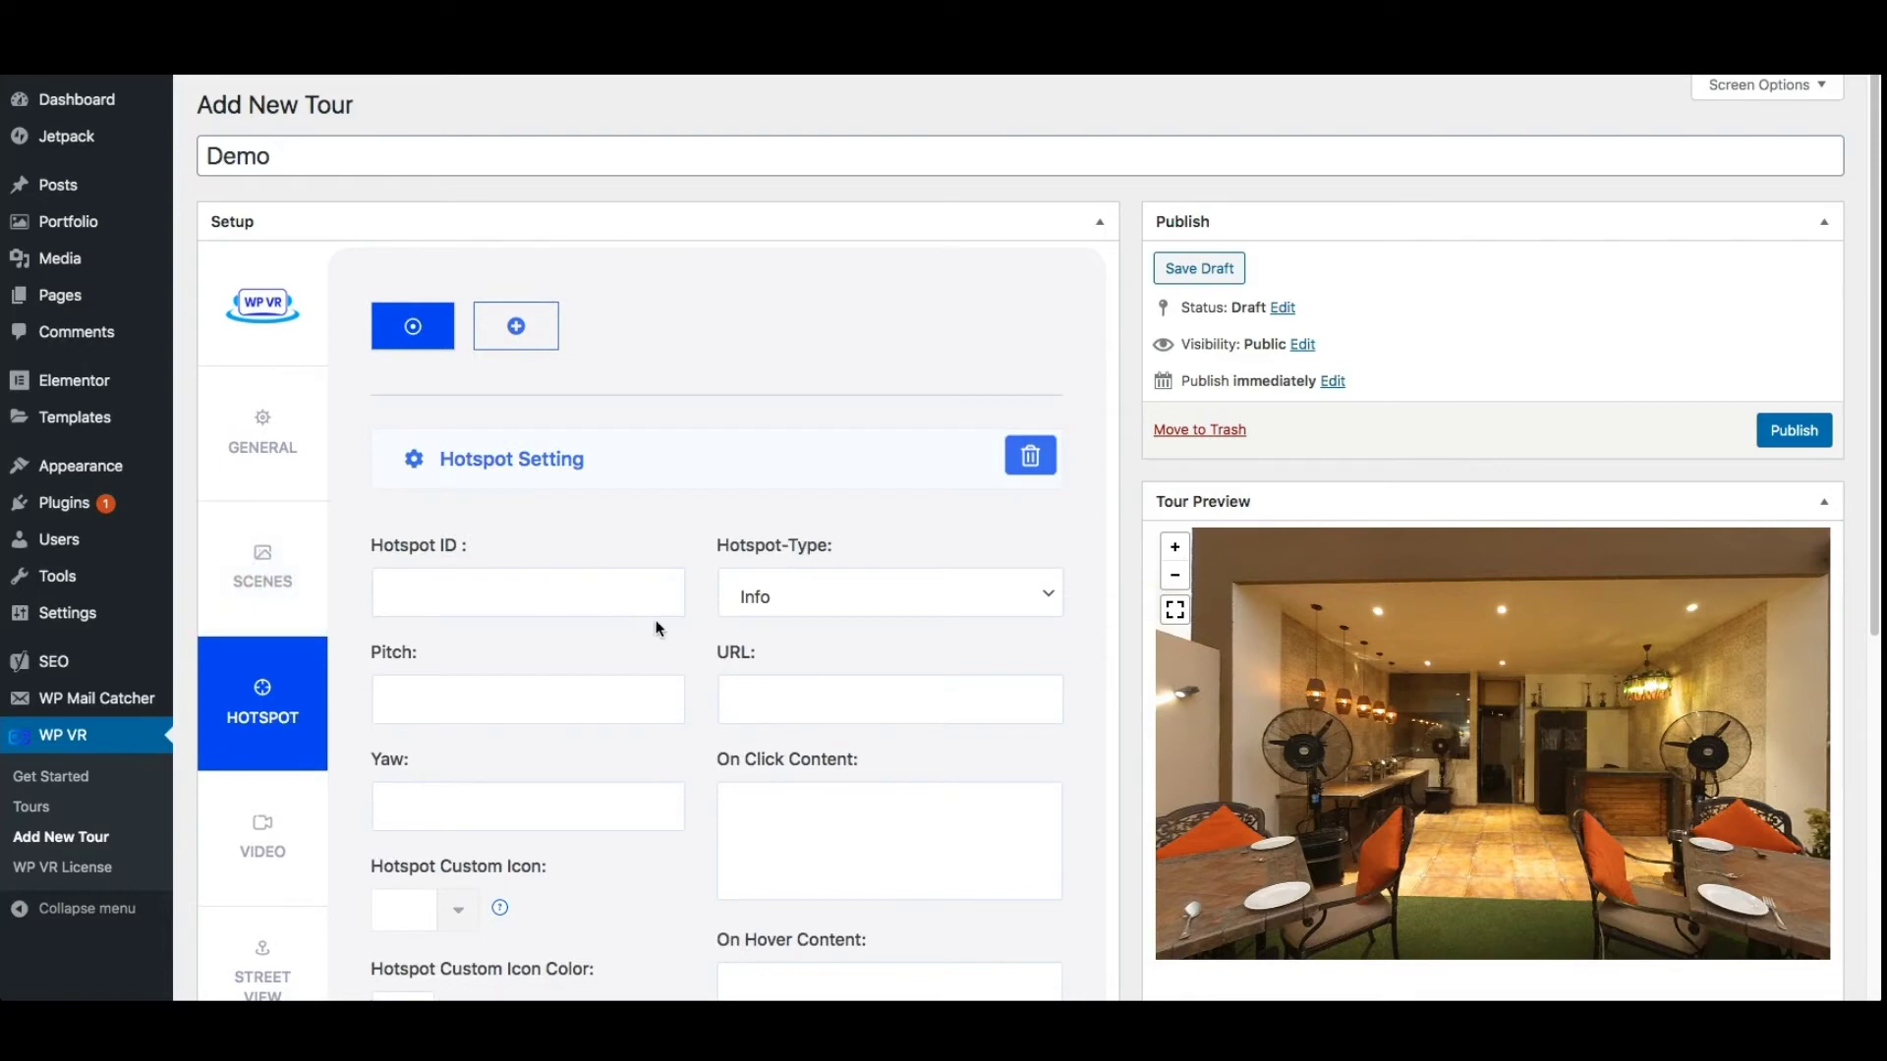
scroll(678, 644, "down", 3)
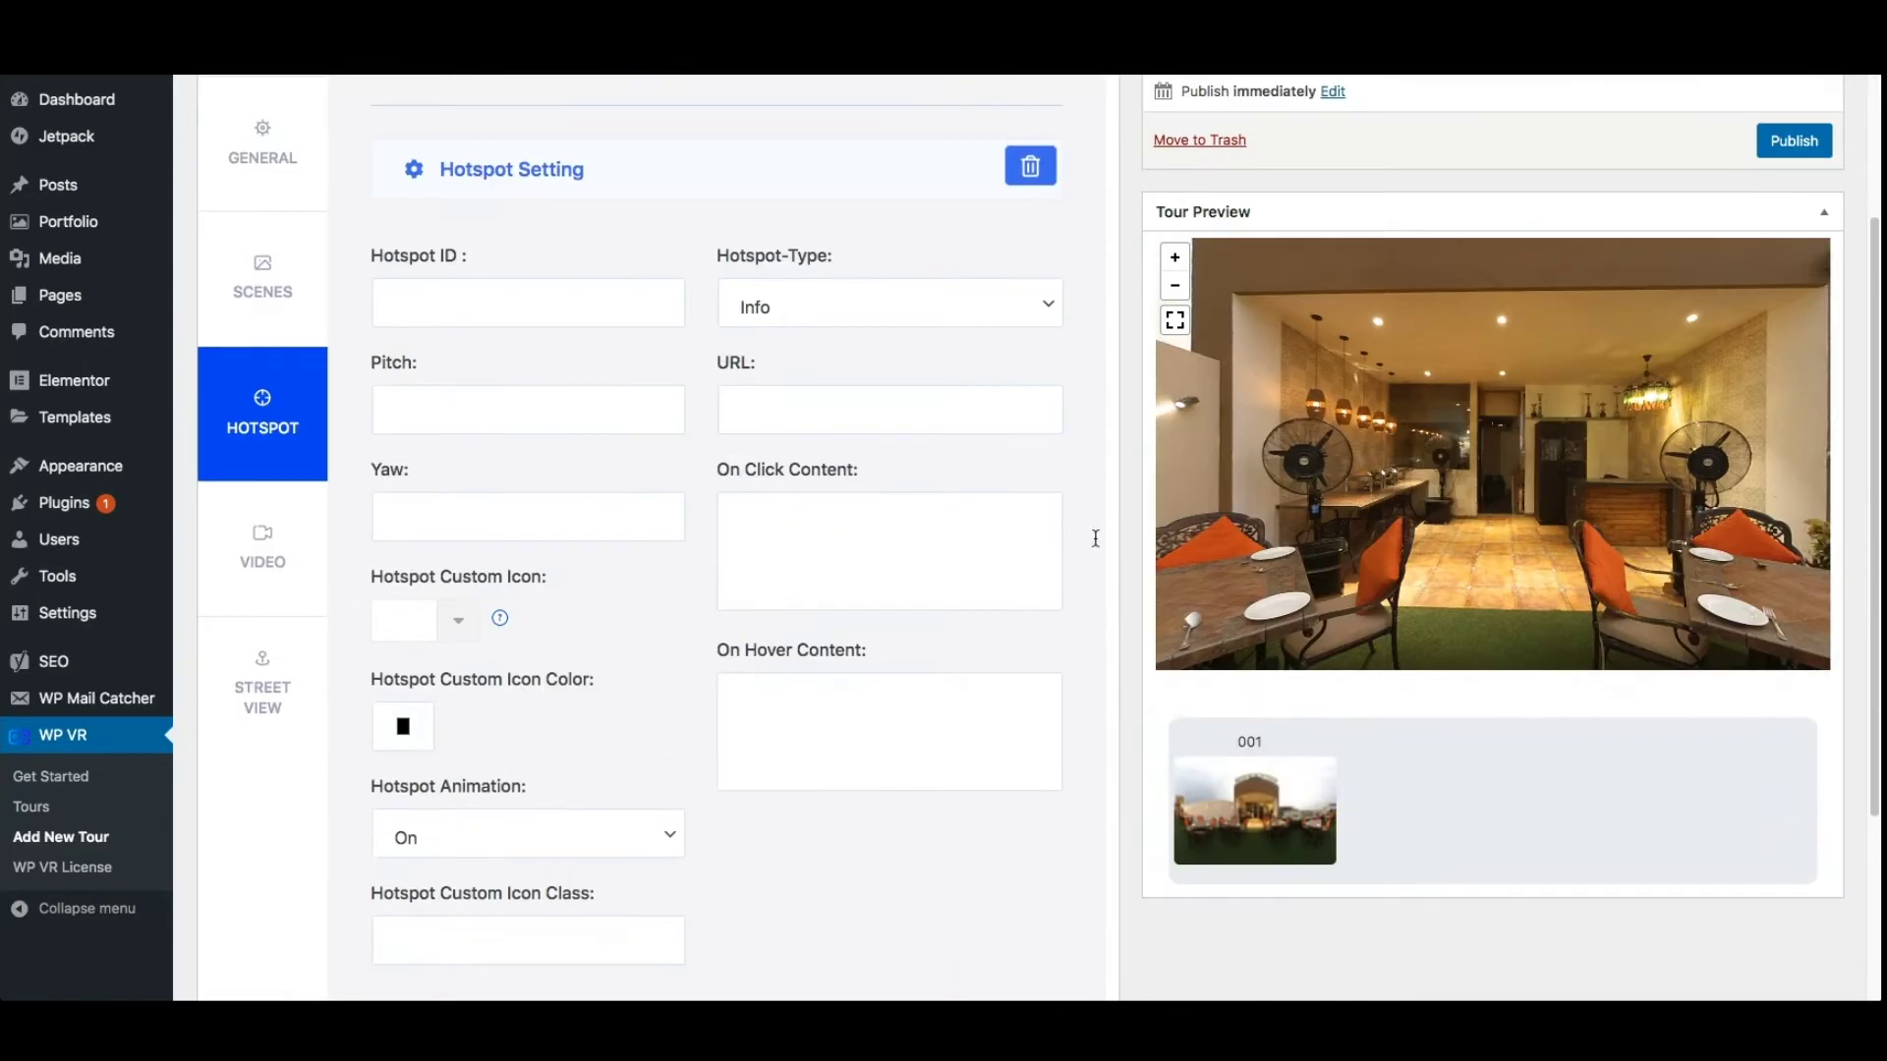
left_click_drag(1557, 525, 1465, 554)
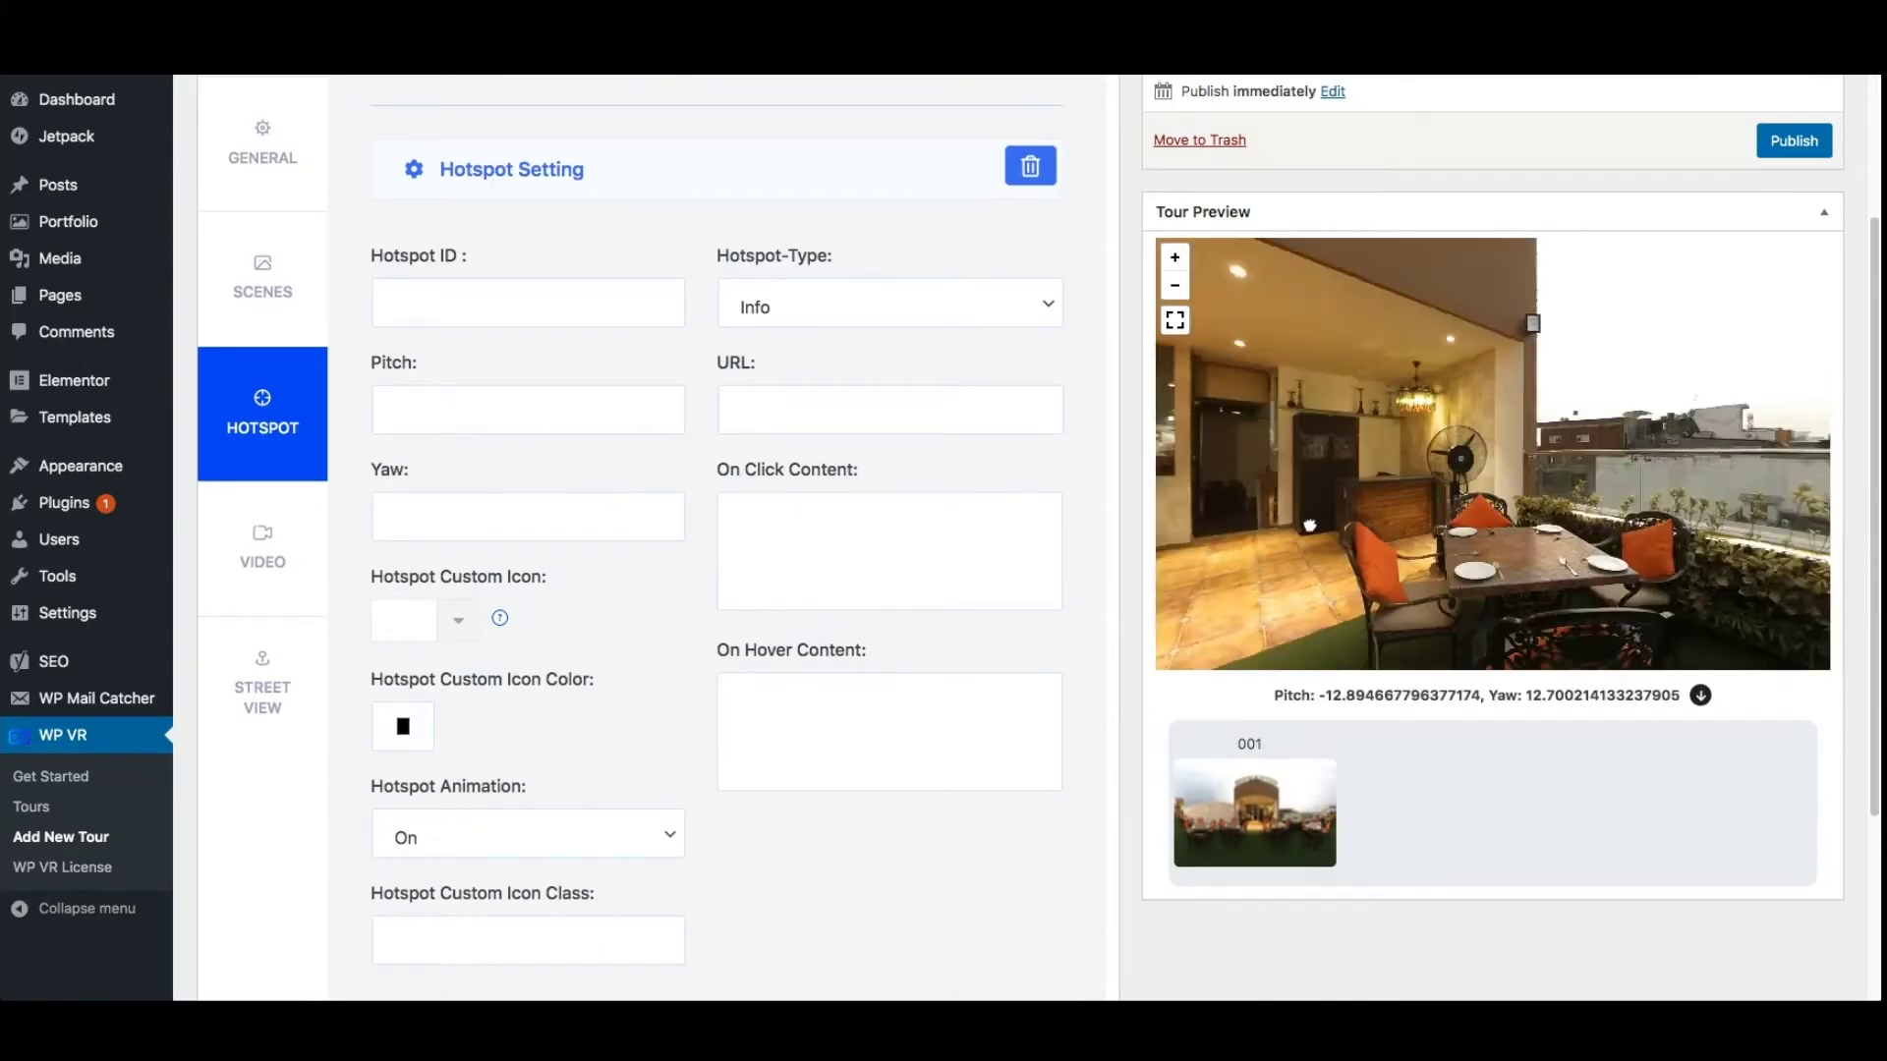
left_click(1464, 553)
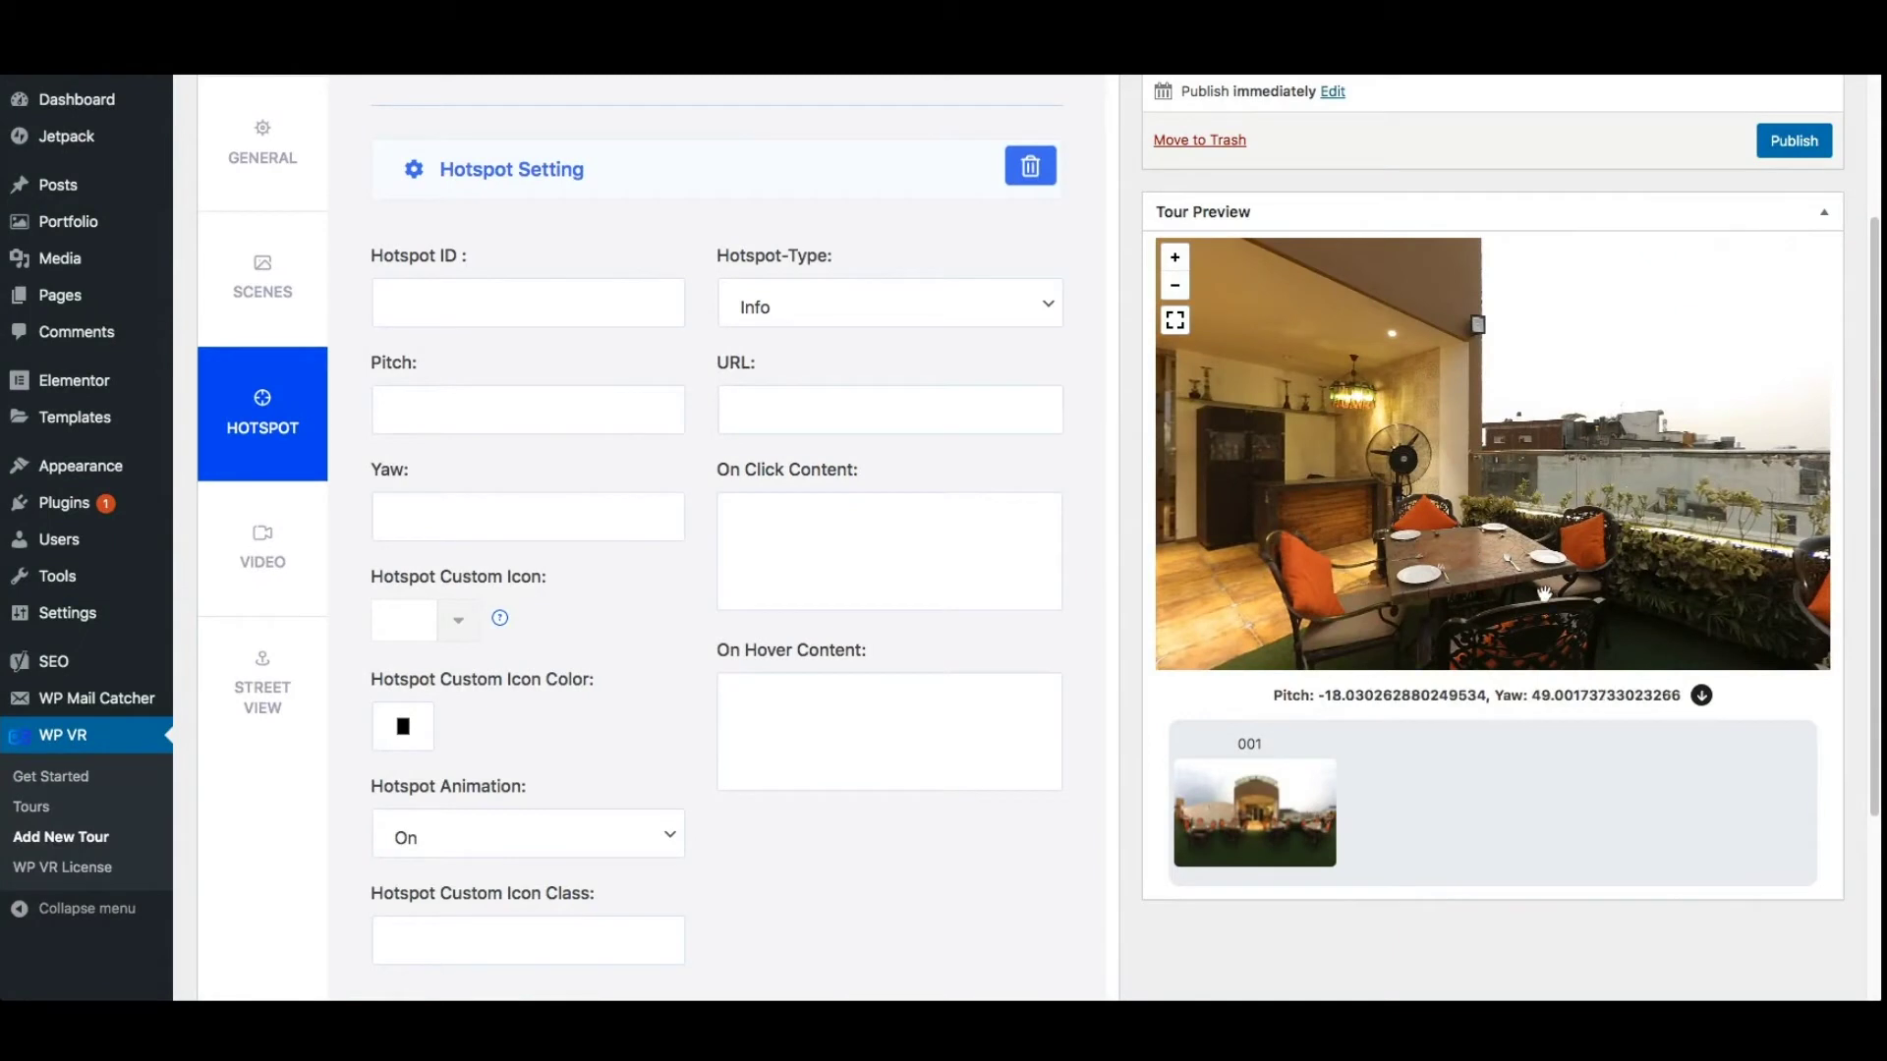
left_click(1702, 697)
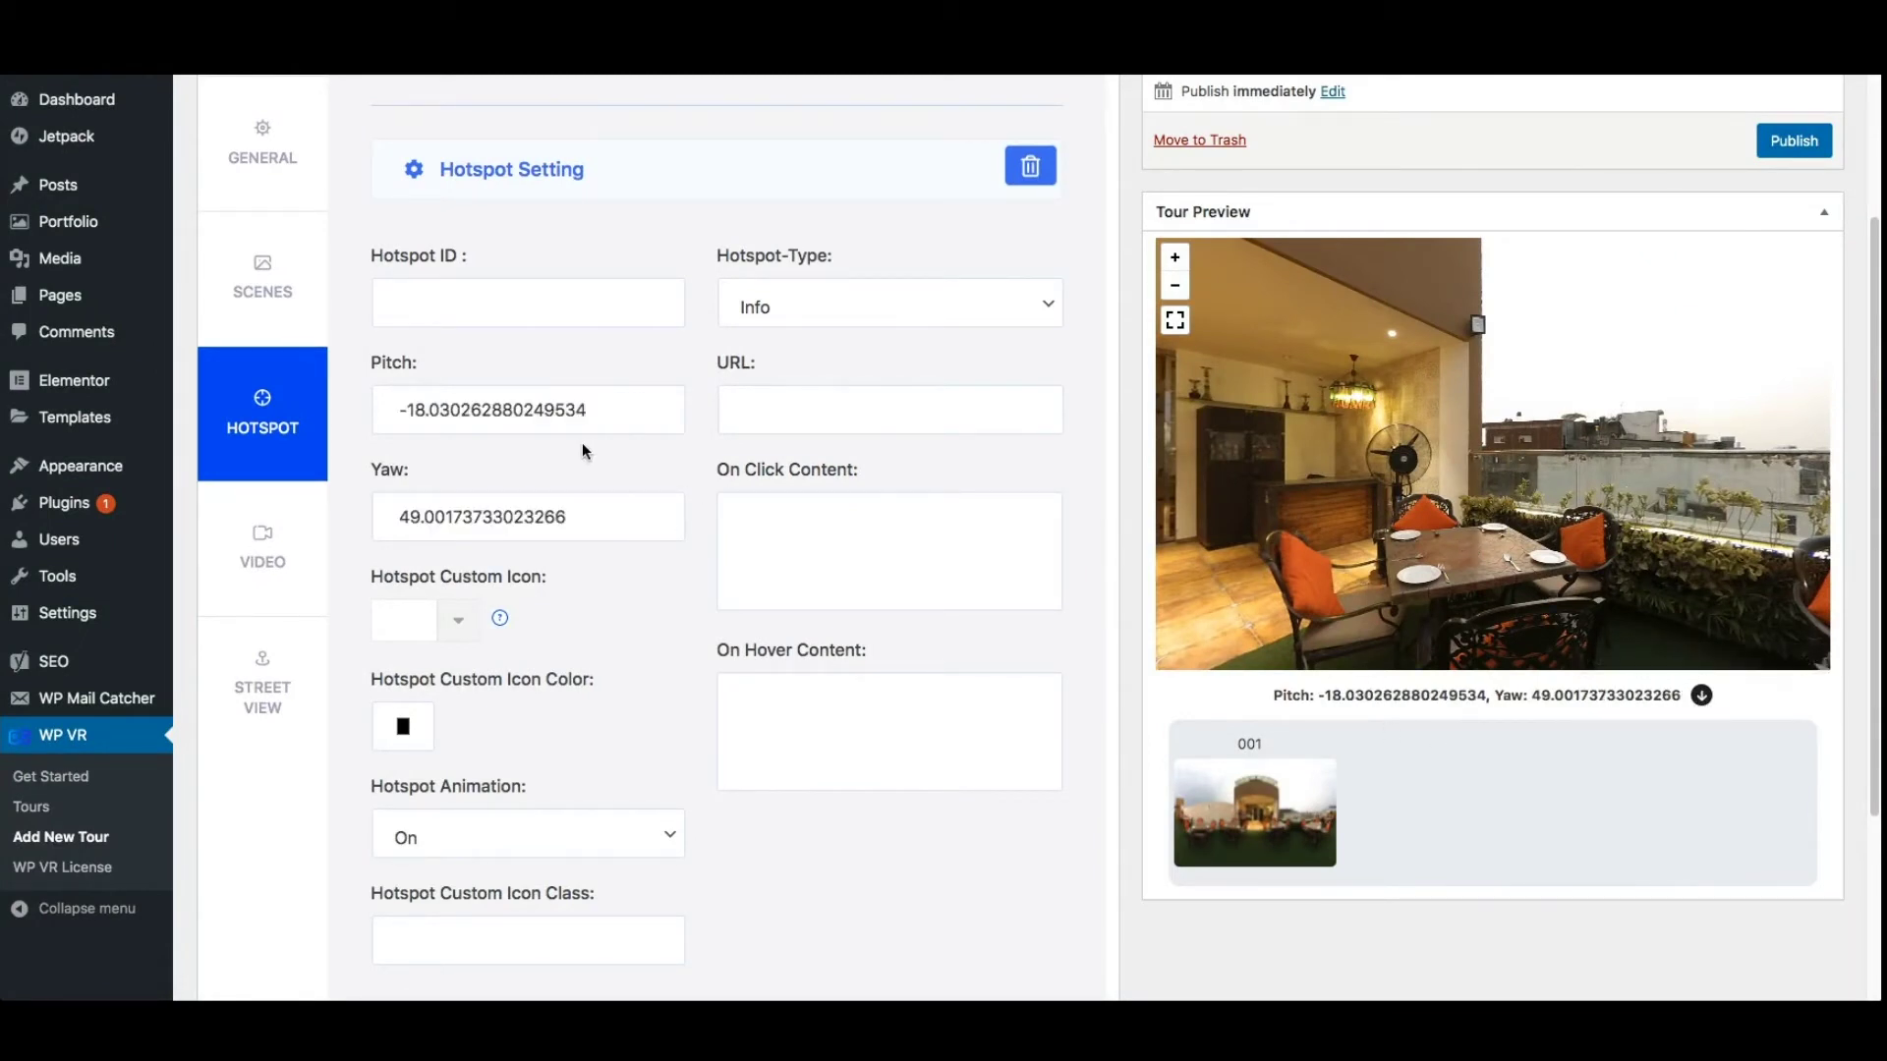
Set the hotspot ID to 0001.
left_click(536, 309)
type("00")
type("01")
scroll(715, 356, "down", 1)
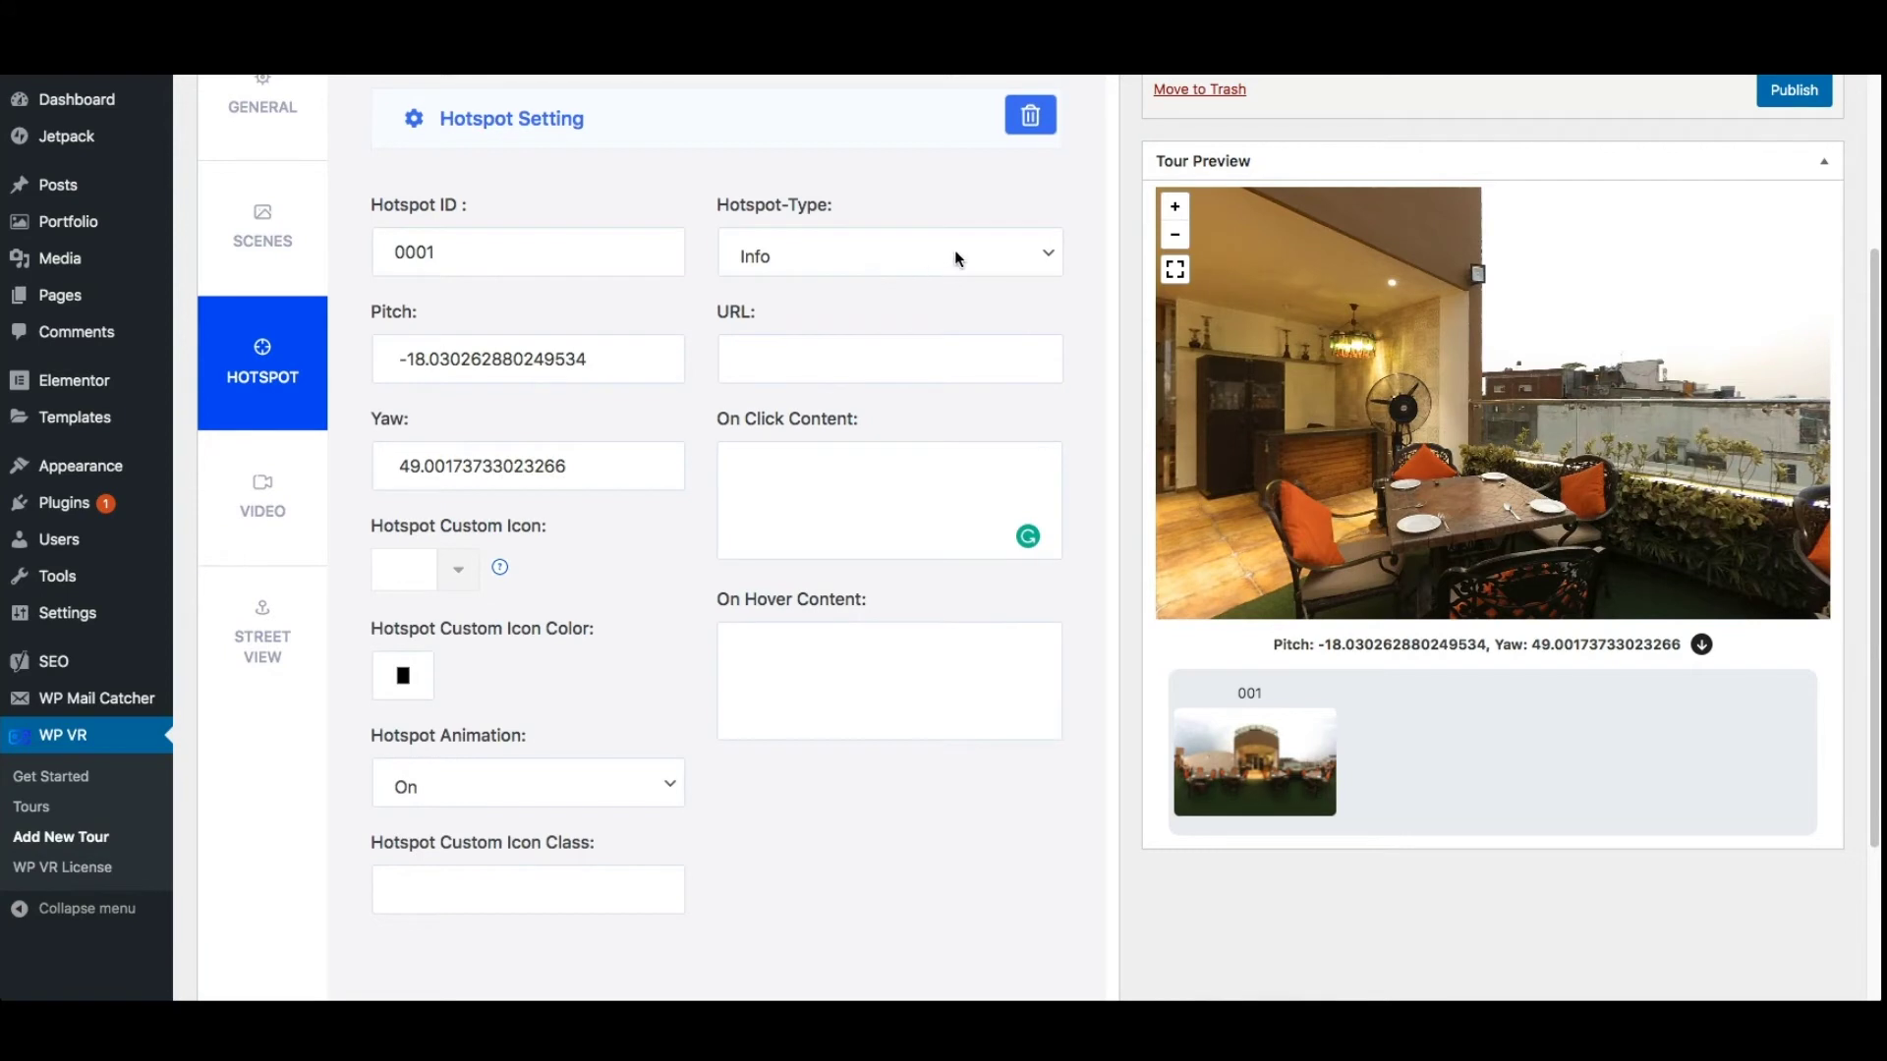
Make hotspot 0001 a Scene-type hotspot and give it a custom icon.
left_click(804, 474)
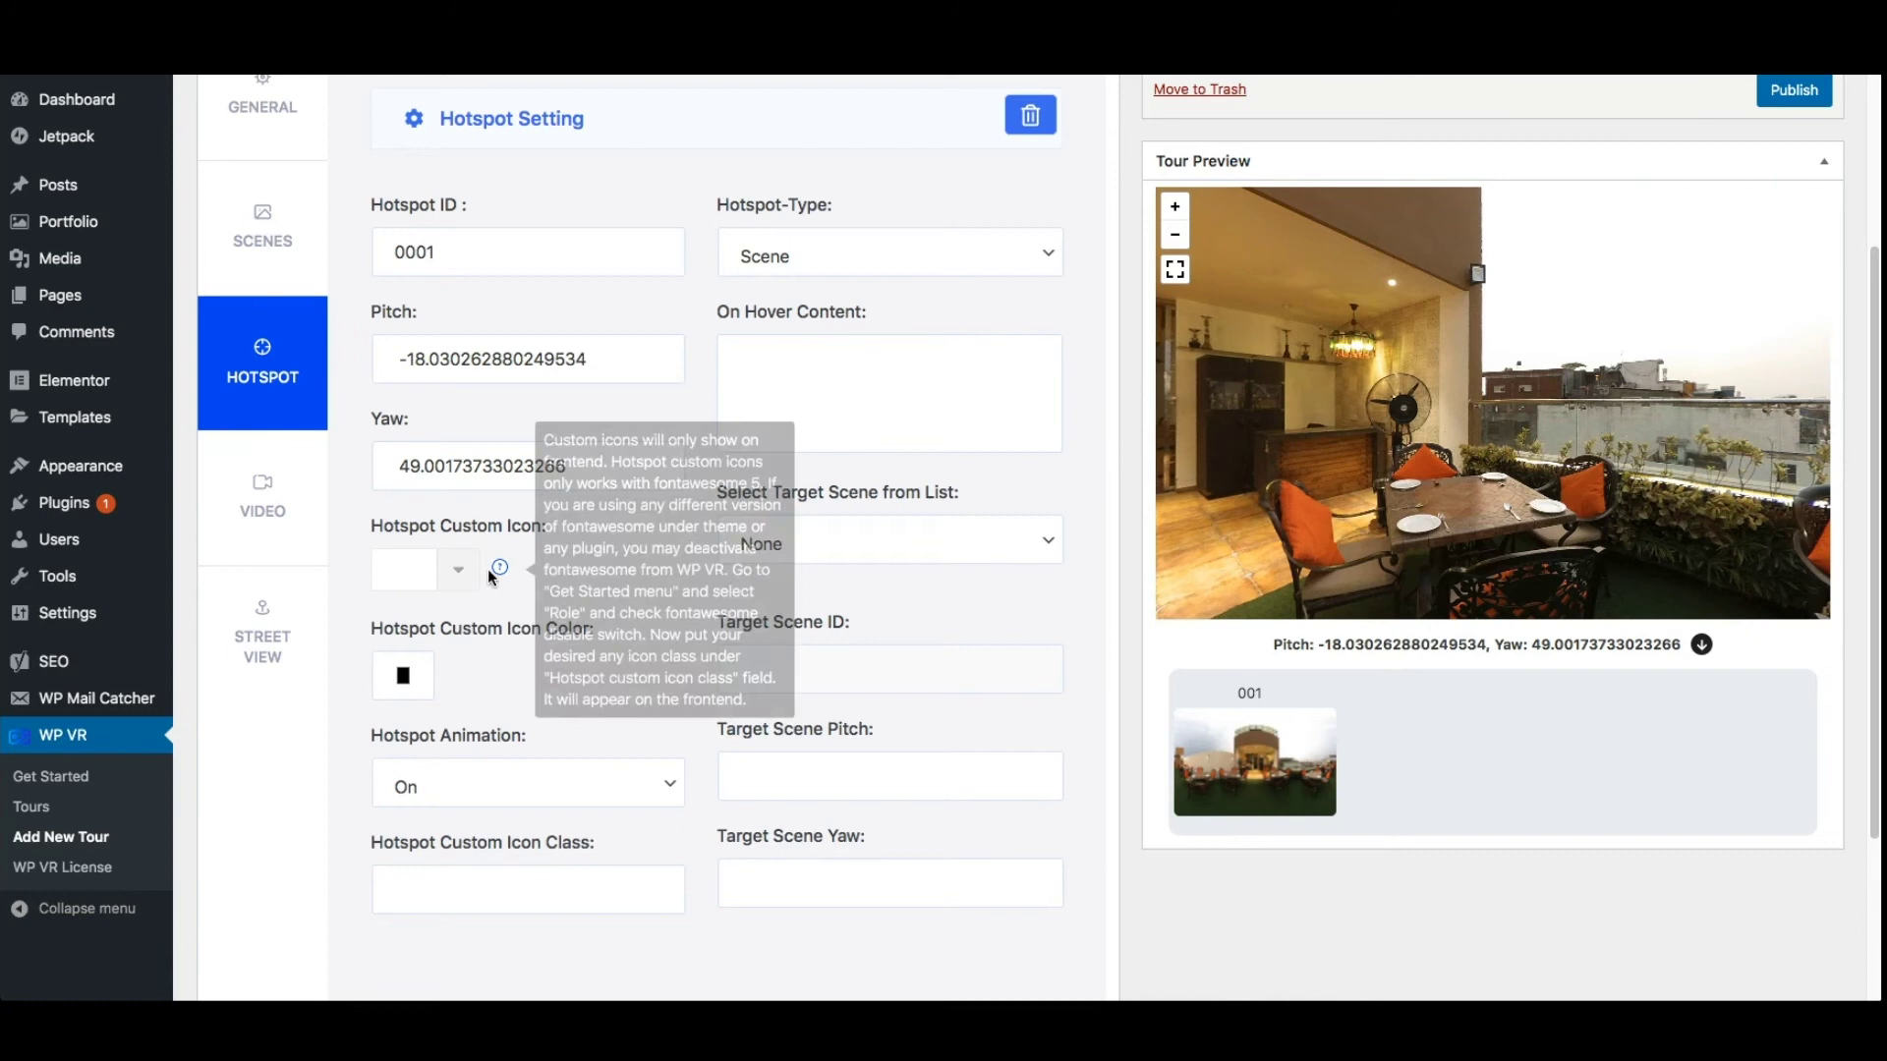
left_click(458, 570)
left_click(557, 779)
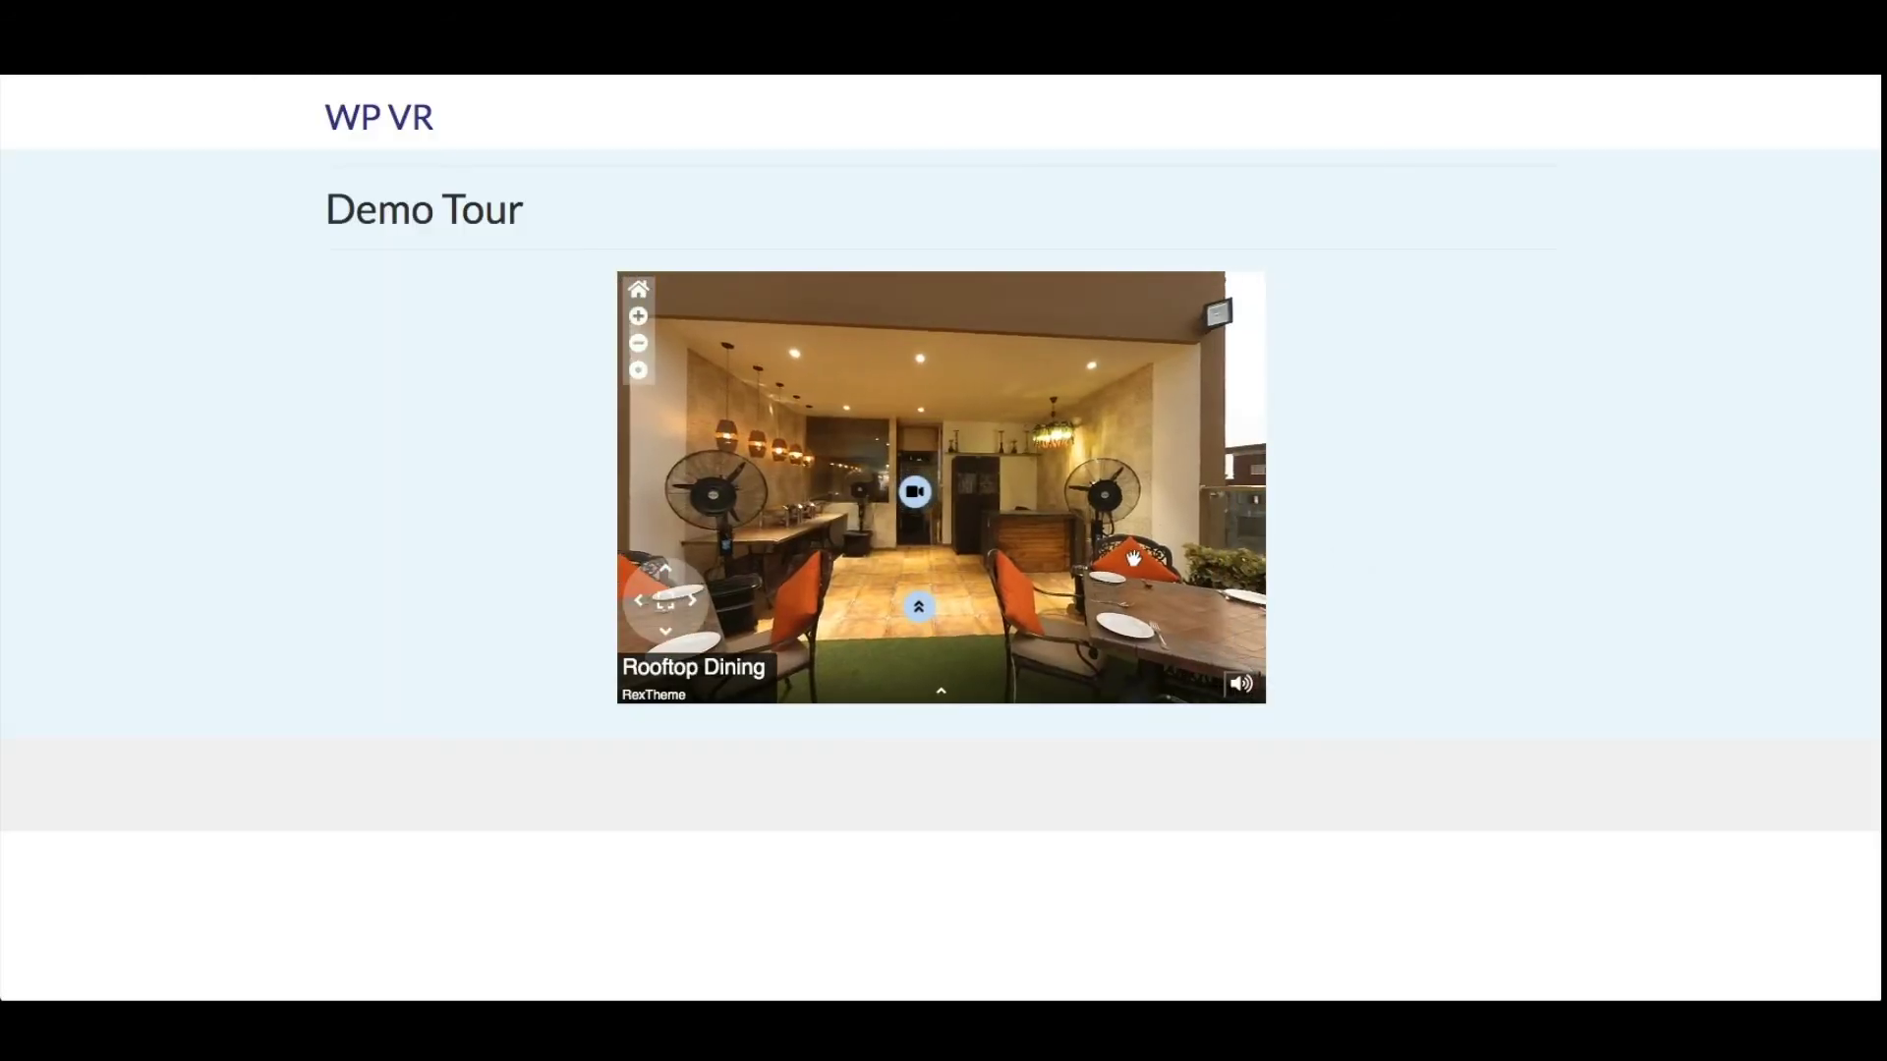
left_click_drag(976, 541, 1029, 540)
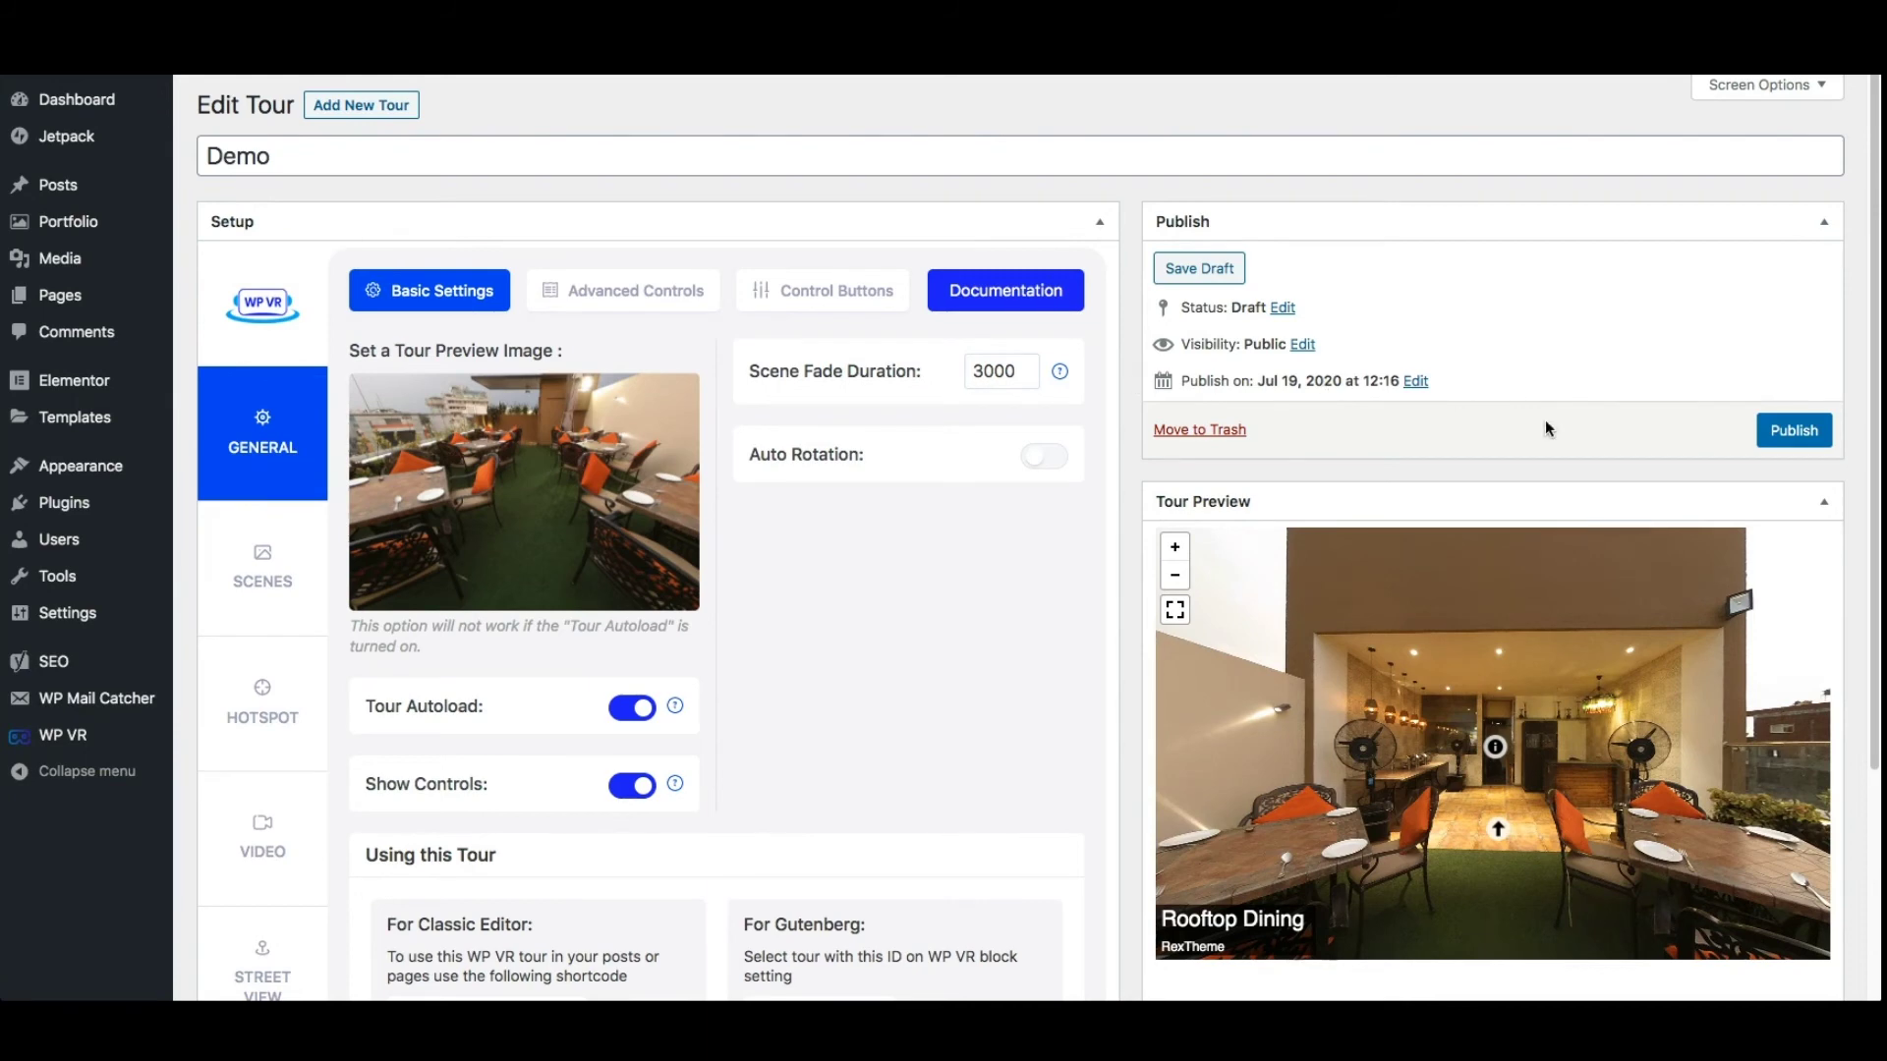
scroll(1012, 641, "down", 3)
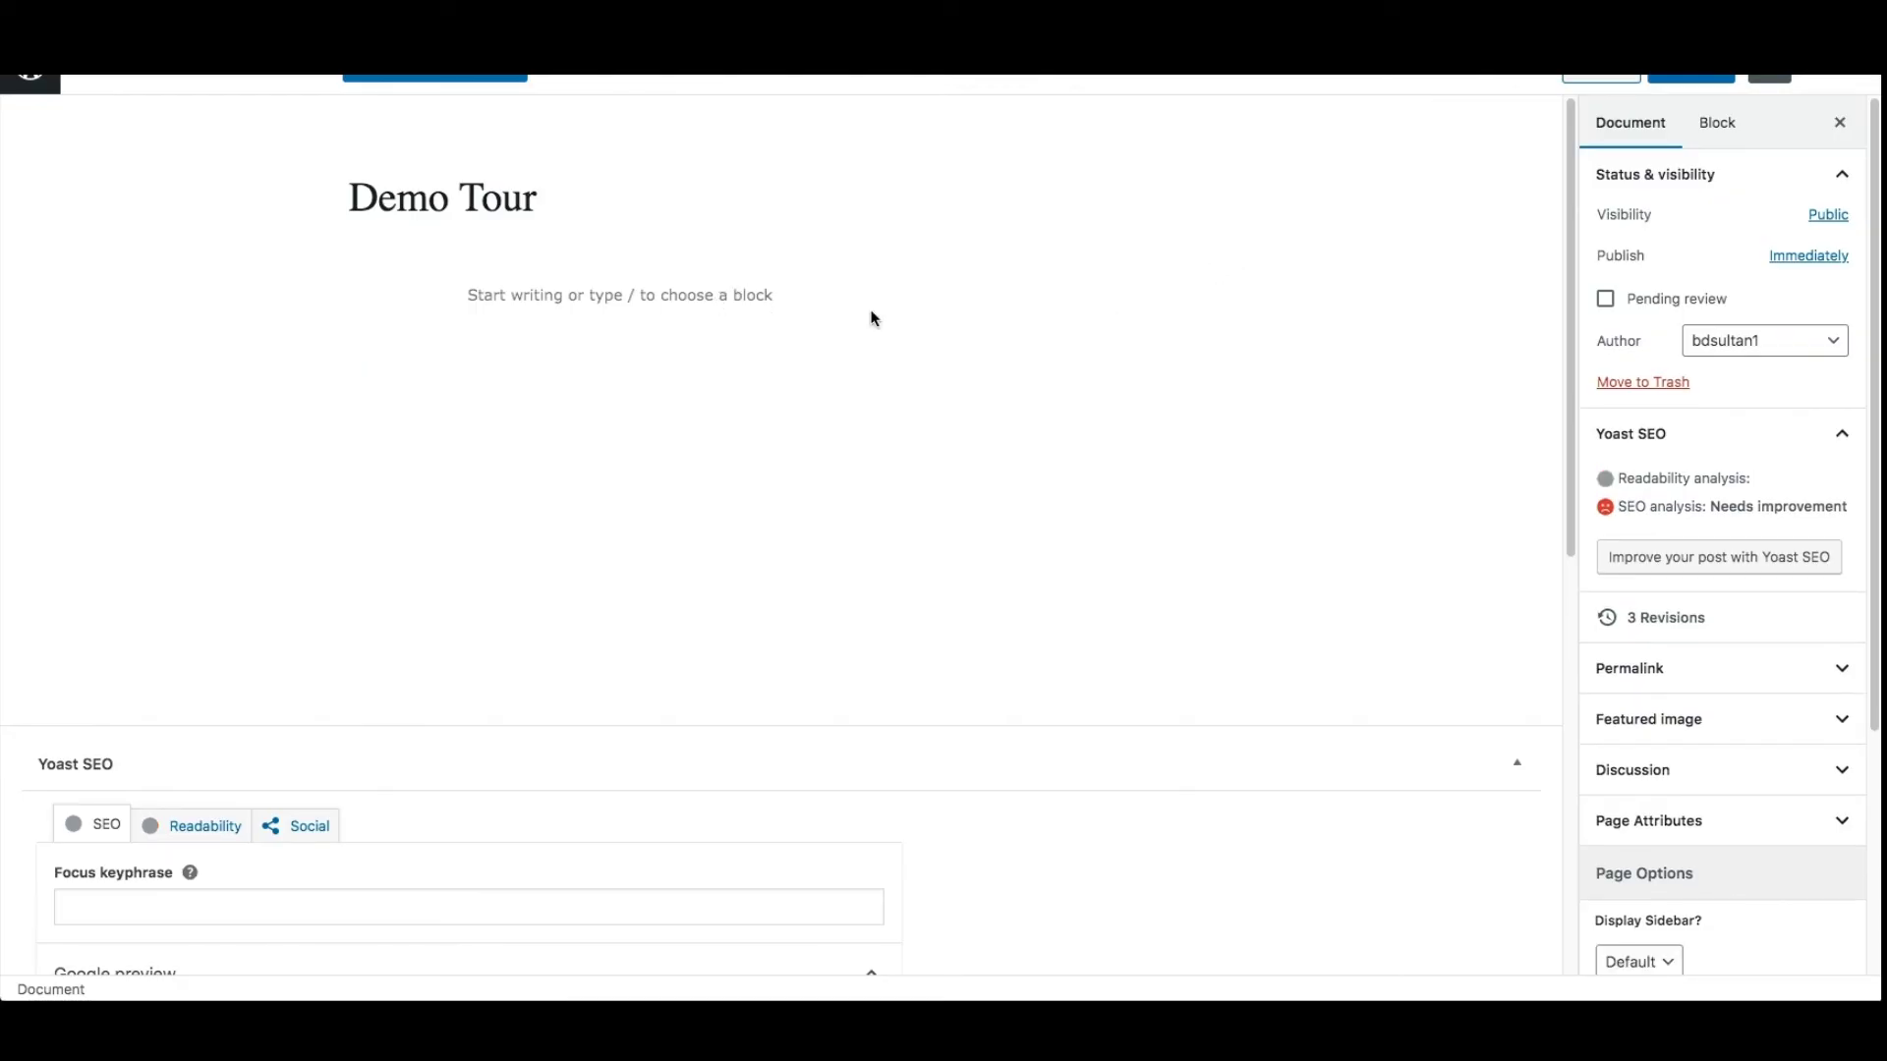
Add a WPVR block showing the Demo tour, then pan the live panorama toward the terrace.
left_click(791, 292)
left_click(1071, 296)
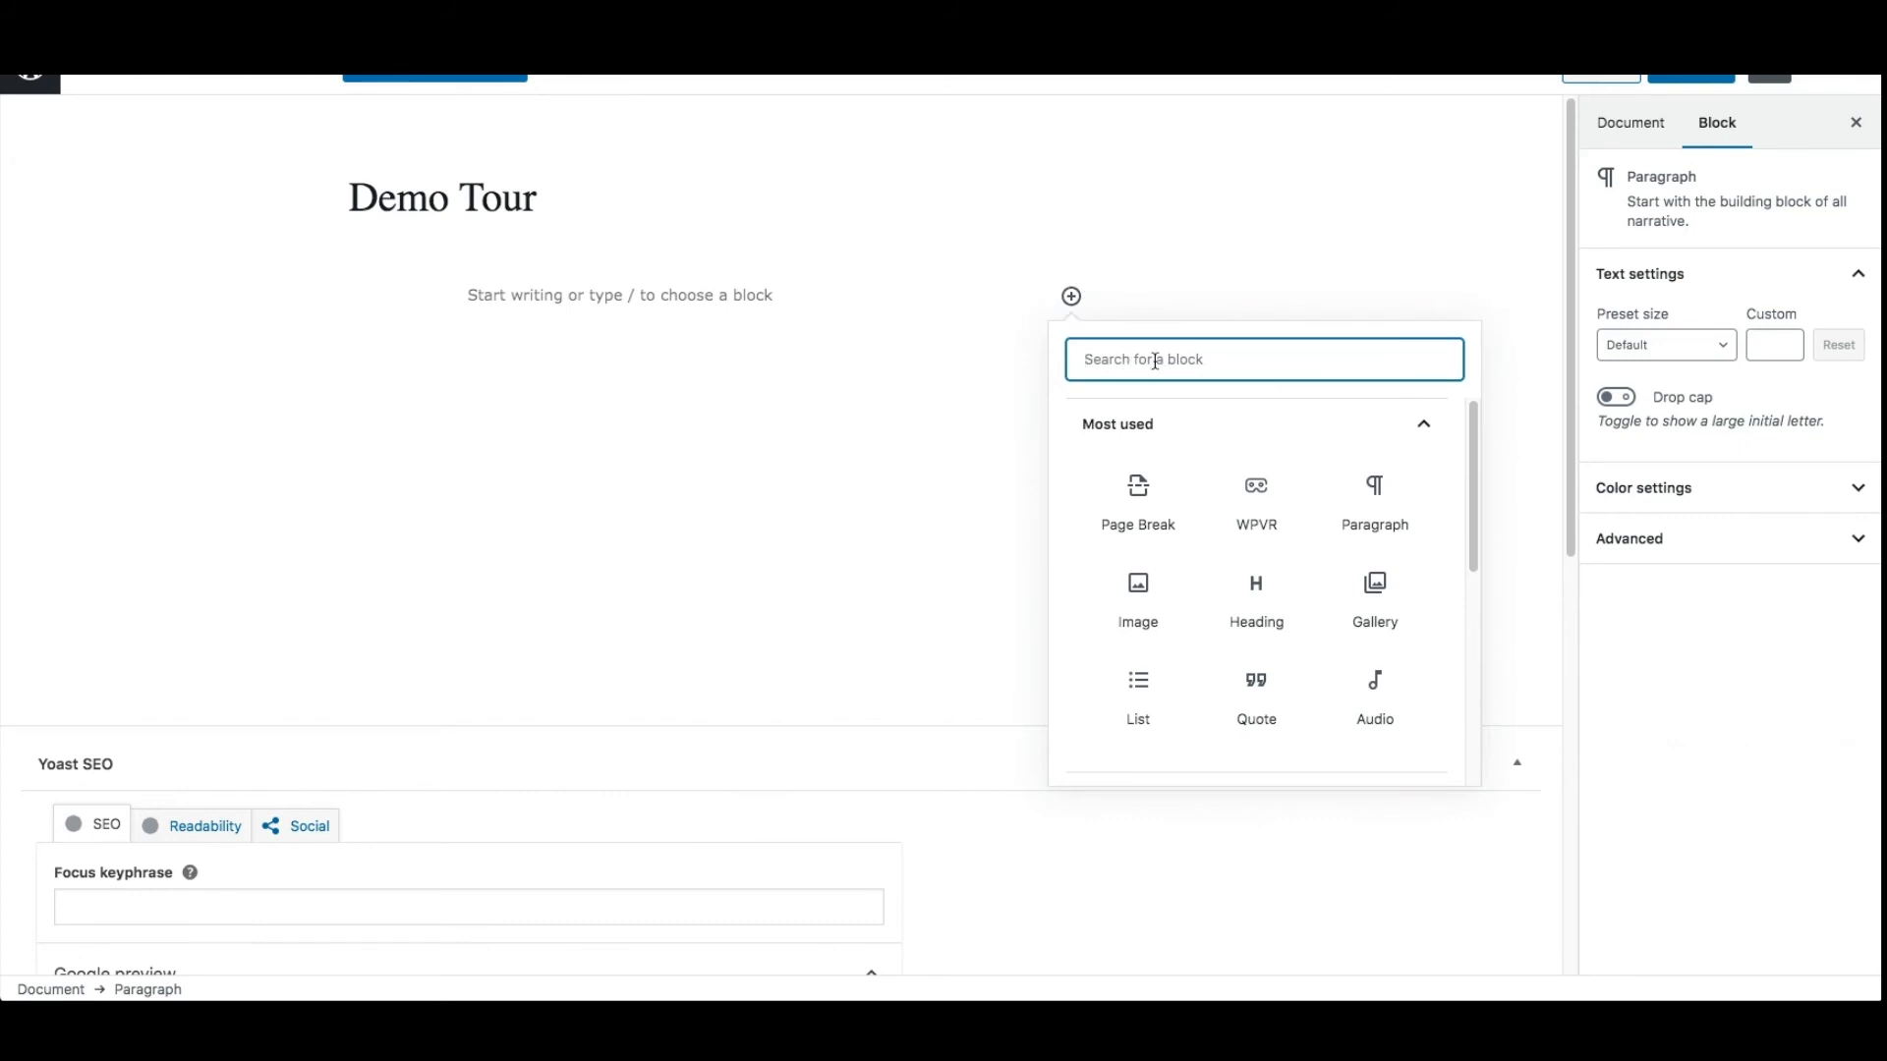
type("wpvr")
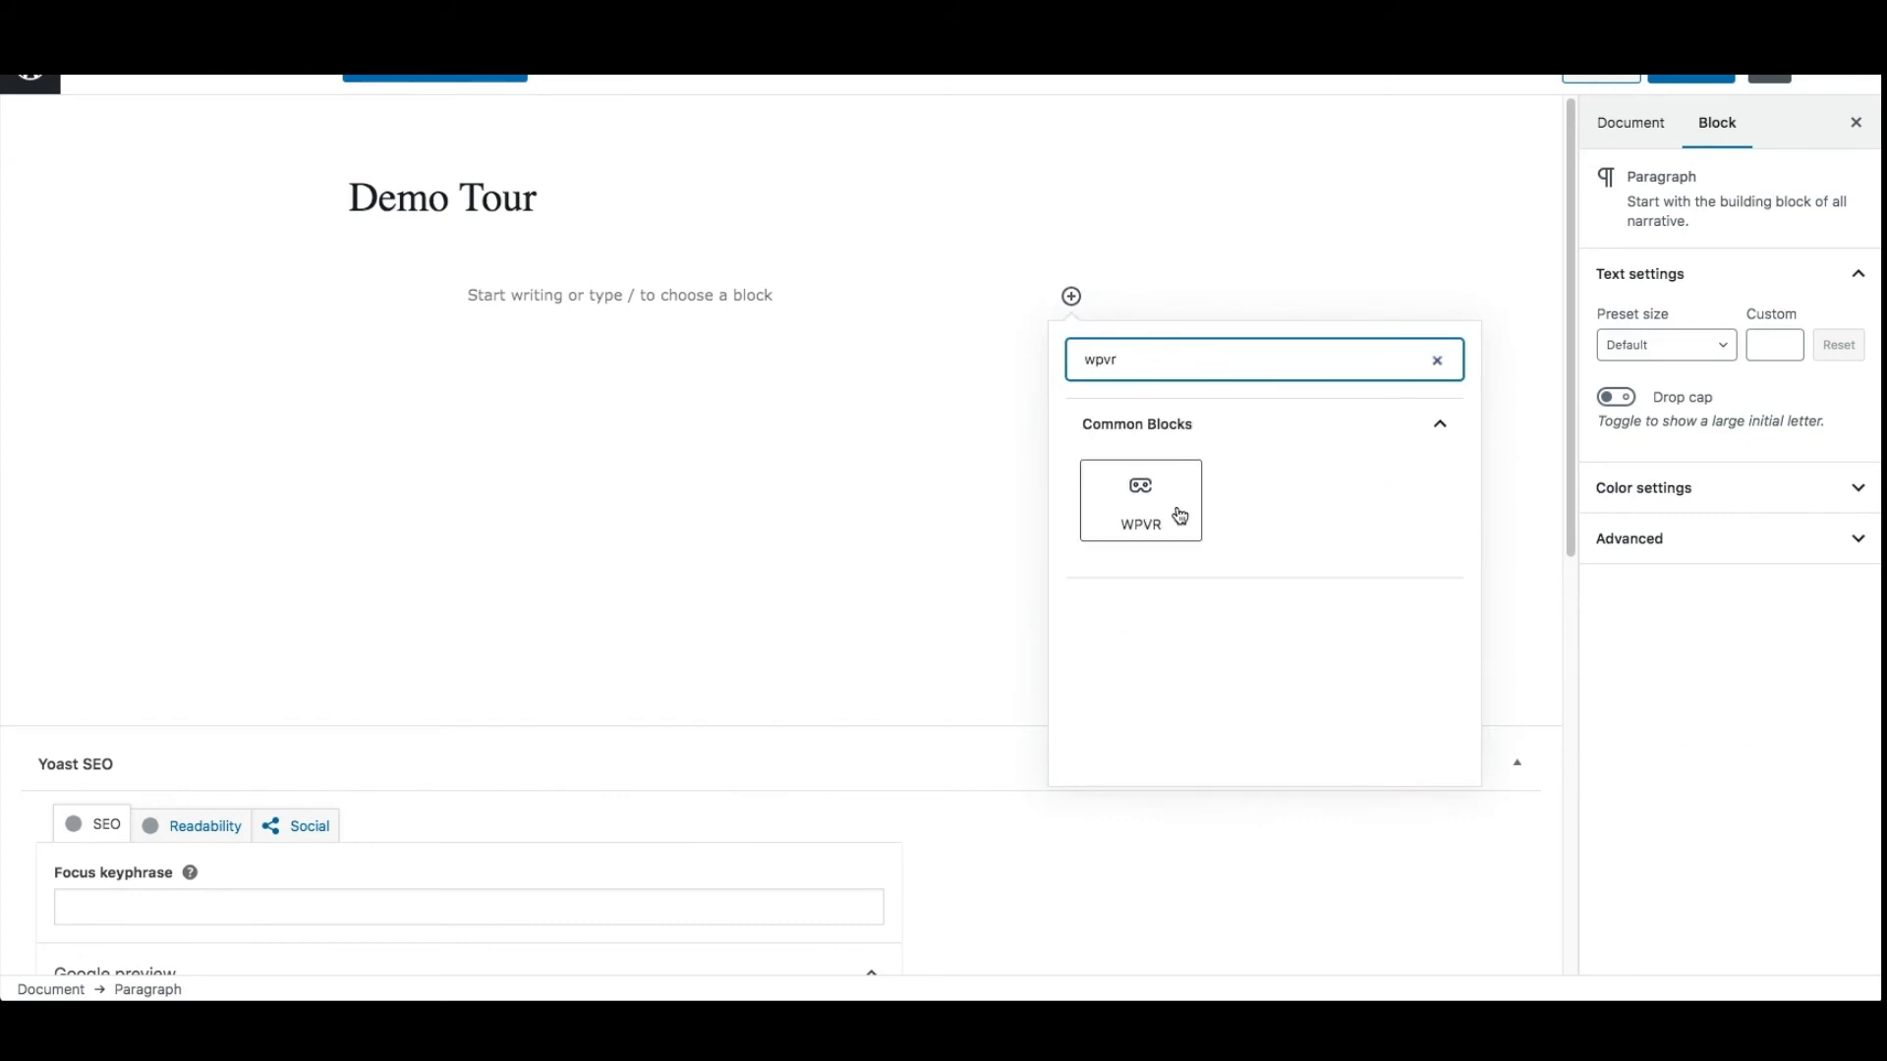
left_click(1179, 513)
left_click(1735, 258)
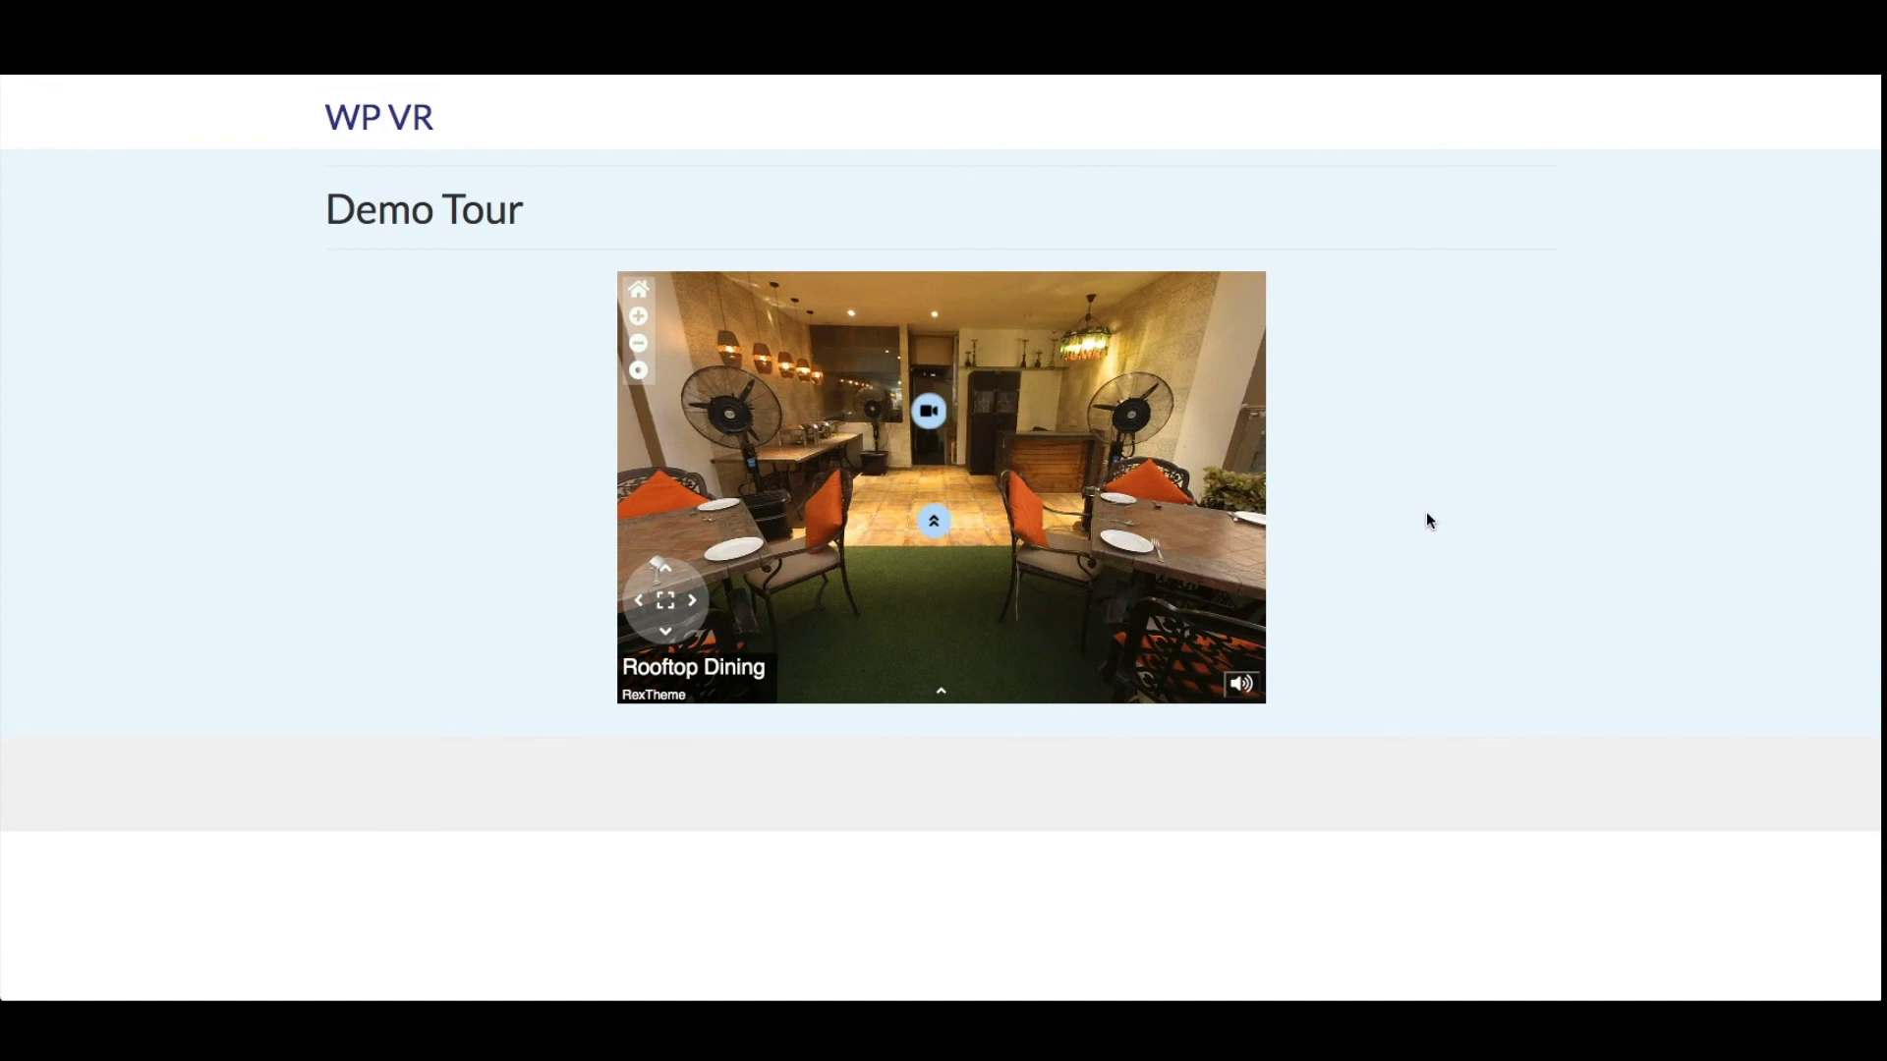
left_click_drag(1244, 476, 1107, 433)
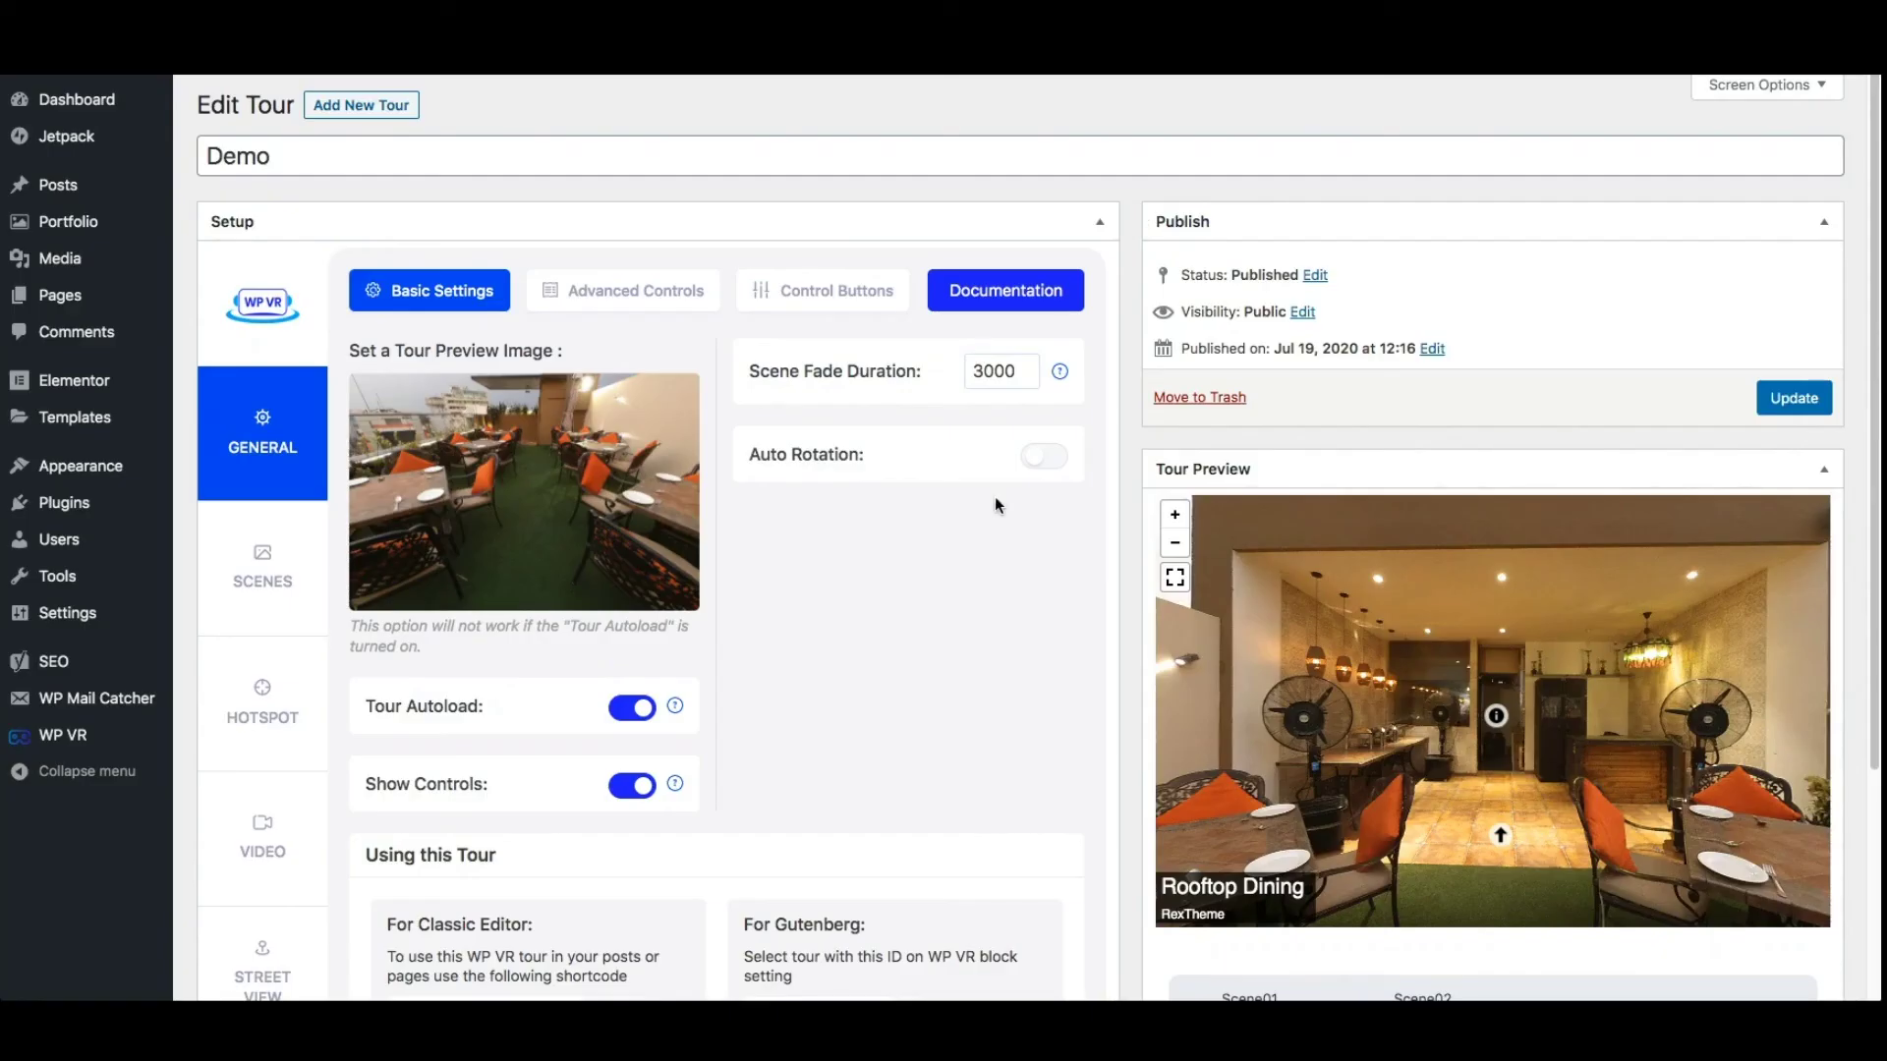
scroll(1022, 502, "down", 1)
scroll(982, 506, "down", 4)
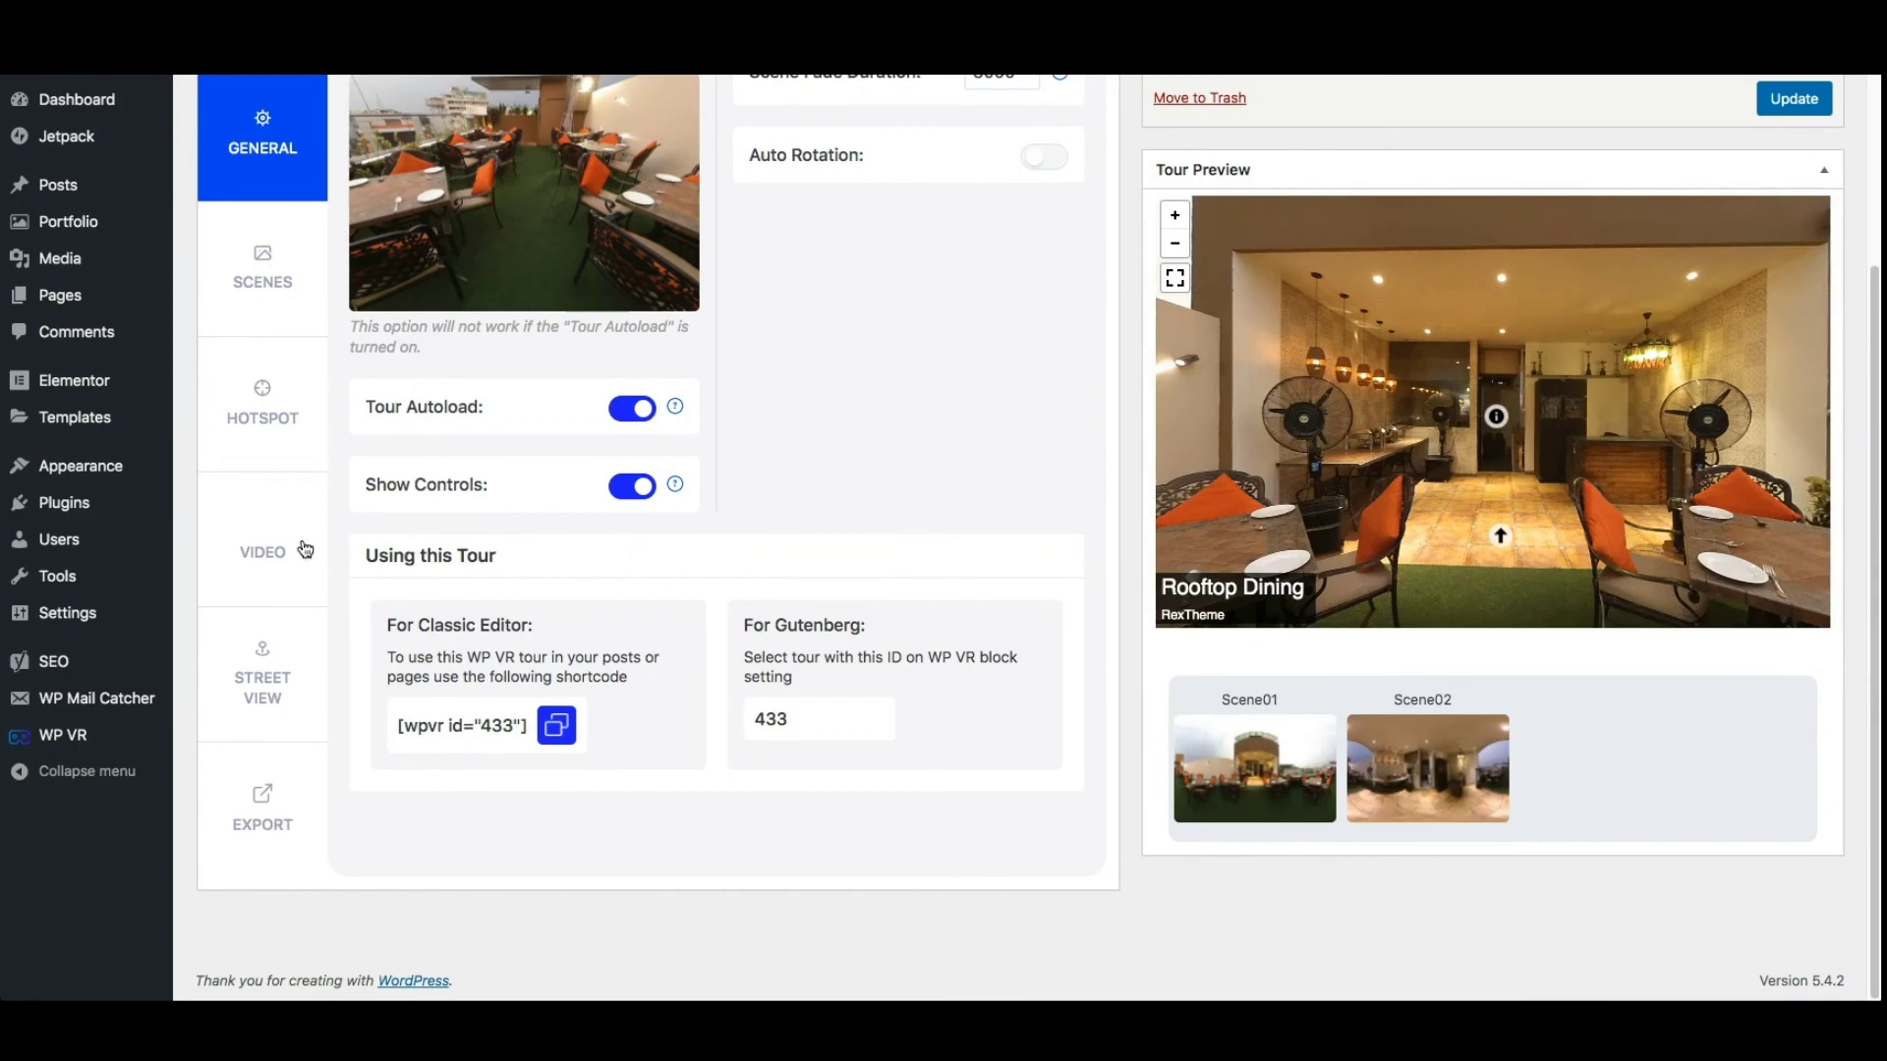